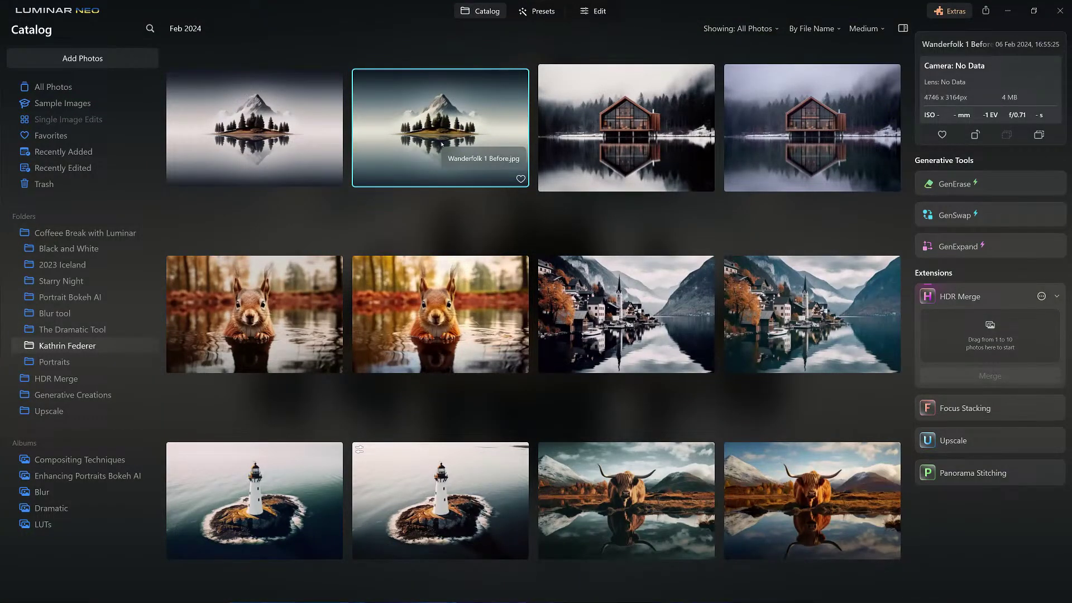
Step: View the before and after versions of the Wanderfolk 1 mountain island photo at full size
{"action": "double_click", "coordinate": [442, 130]}
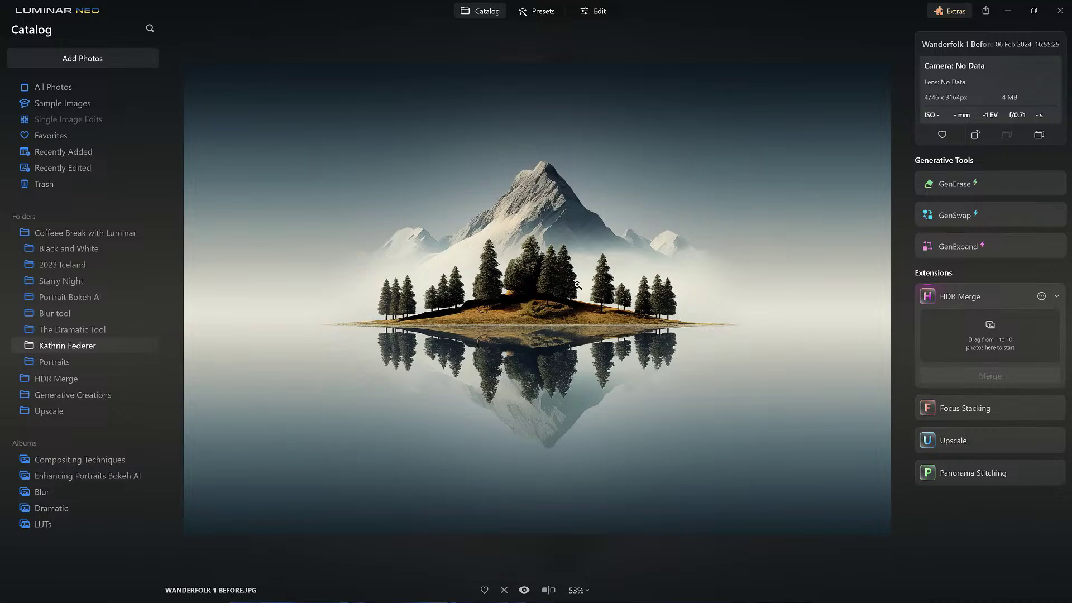
{"action": "key", "text": "Right"}
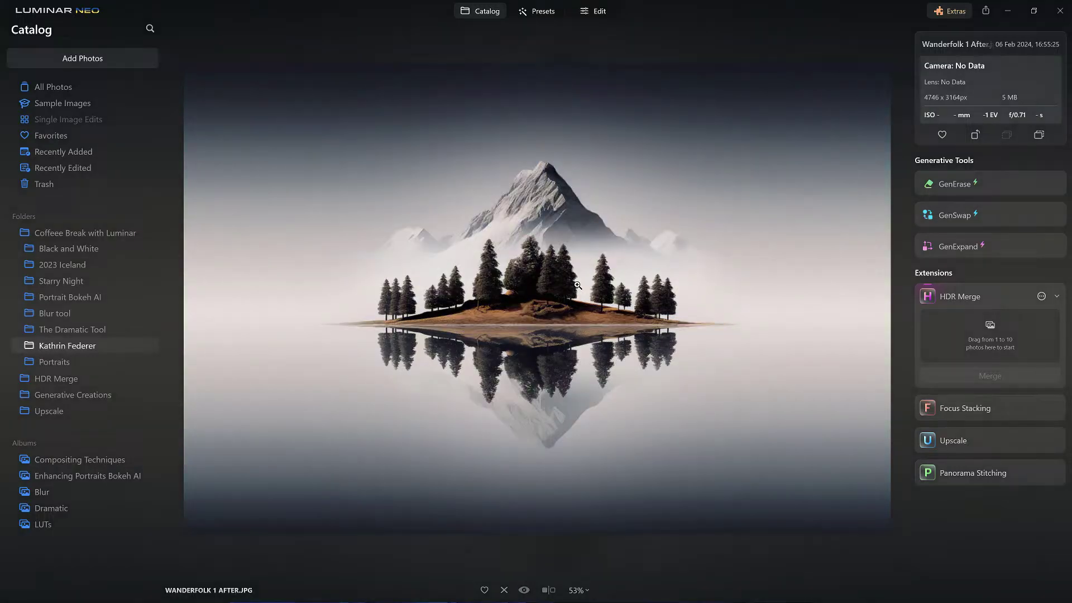
{"action": "double_click", "coordinate": [578, 285]}
Step: Compare the before and after versions of the Wanderfolk 2 lake cabin and Wanderfolk 3 squirrel photos
{"action": "left_click", "coordinate": [765, 111]}
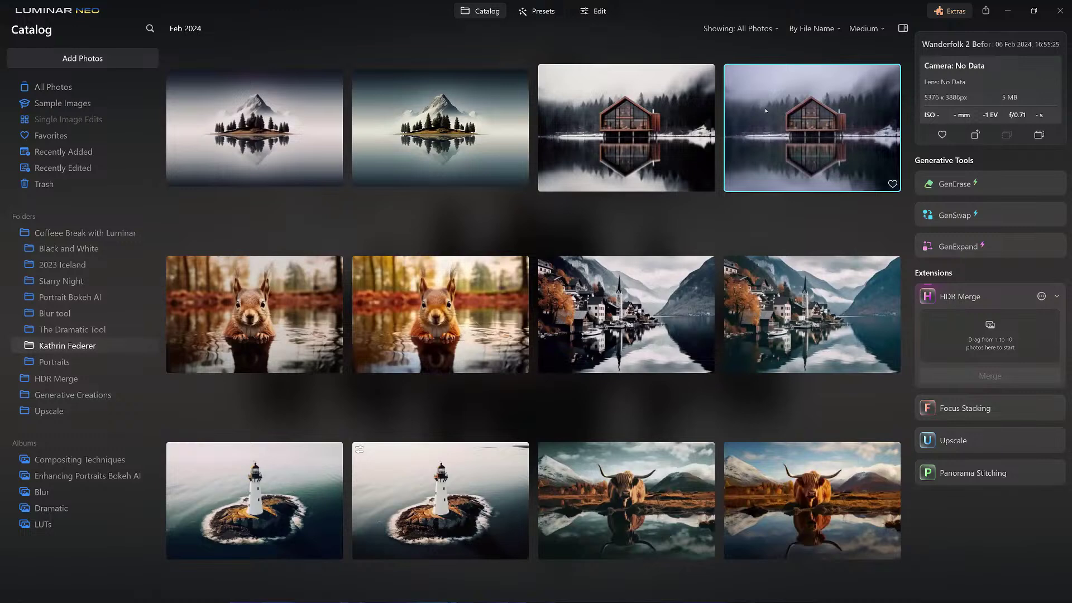
{"action": "double_click", "coordinate": [766, 110]}
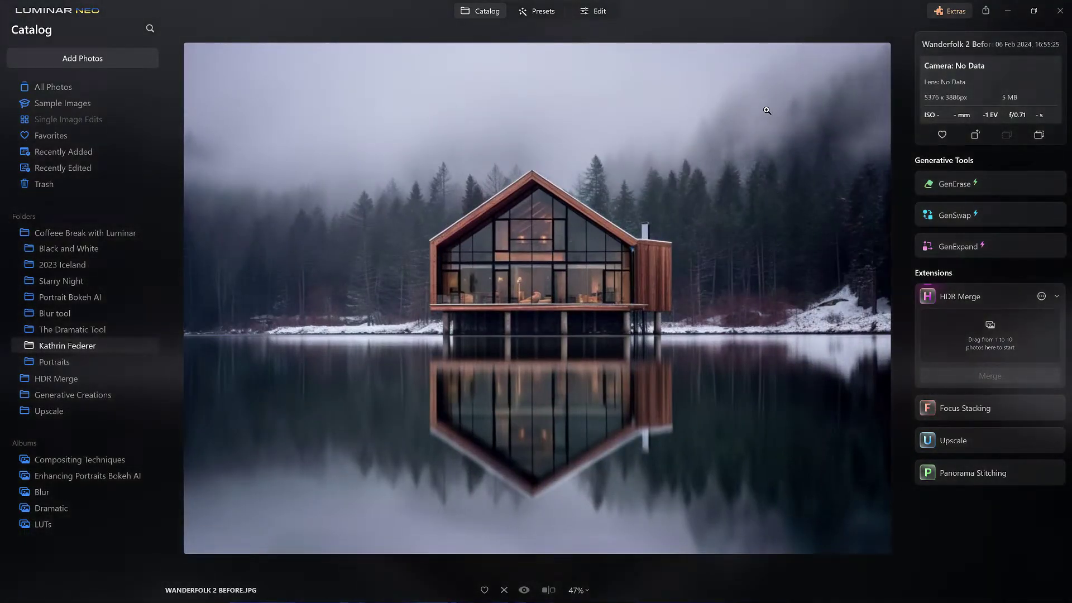
{"action": "key", "text": "Right"}
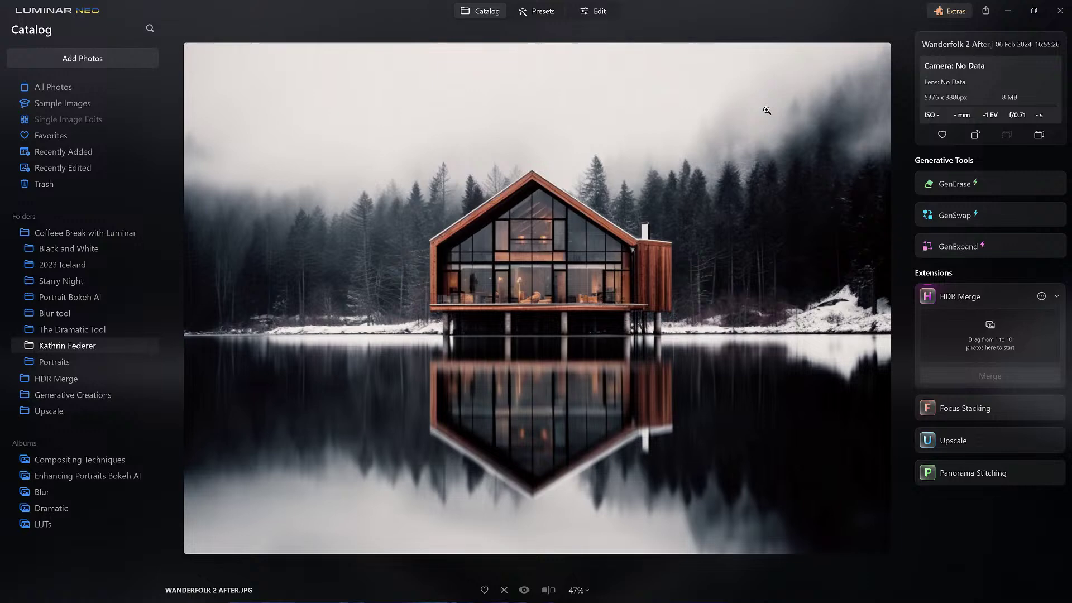
{"action": "key", "text": "Right"}
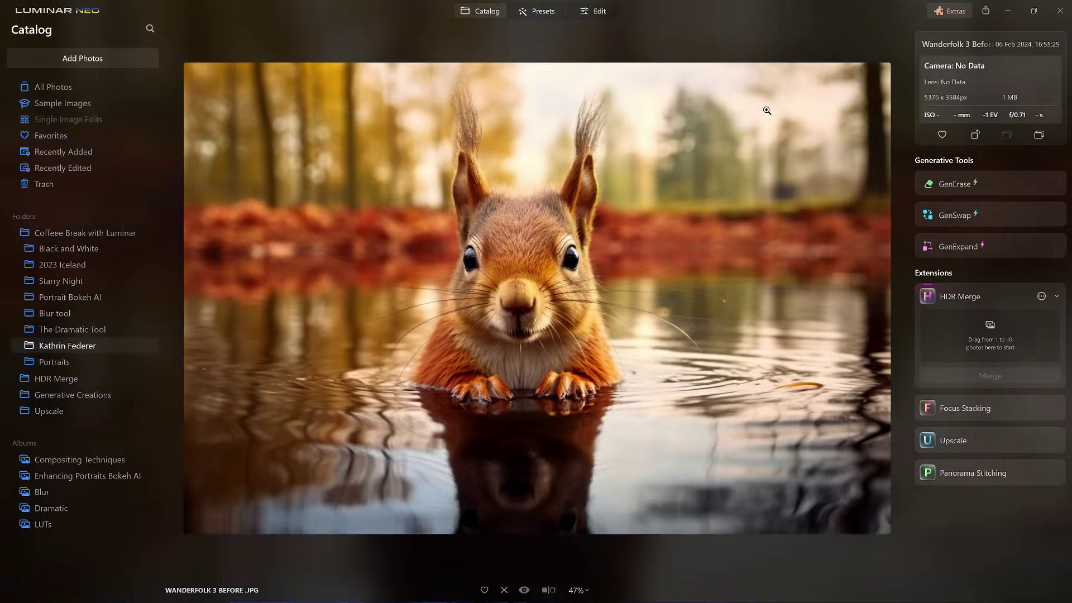
{"action": "key", "text": "Right"}
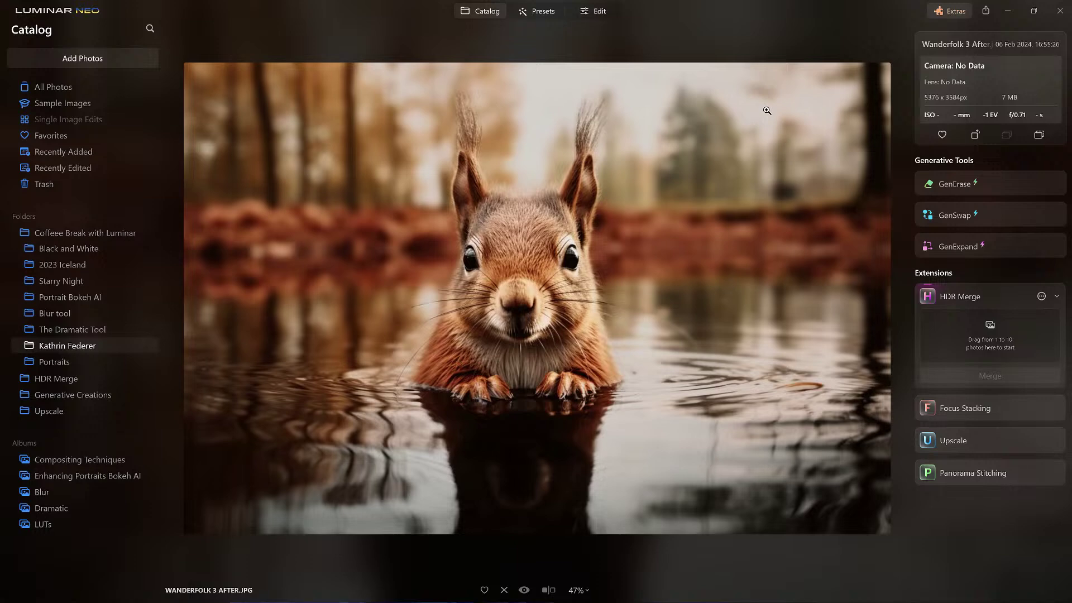
Step: Compare the before and after versions of the Wanderfolk 4 lakeside village photo, and return to the thumbnail grid
{"action": "key", "text": "Left"}
{"action": "key", "text": "Left"}
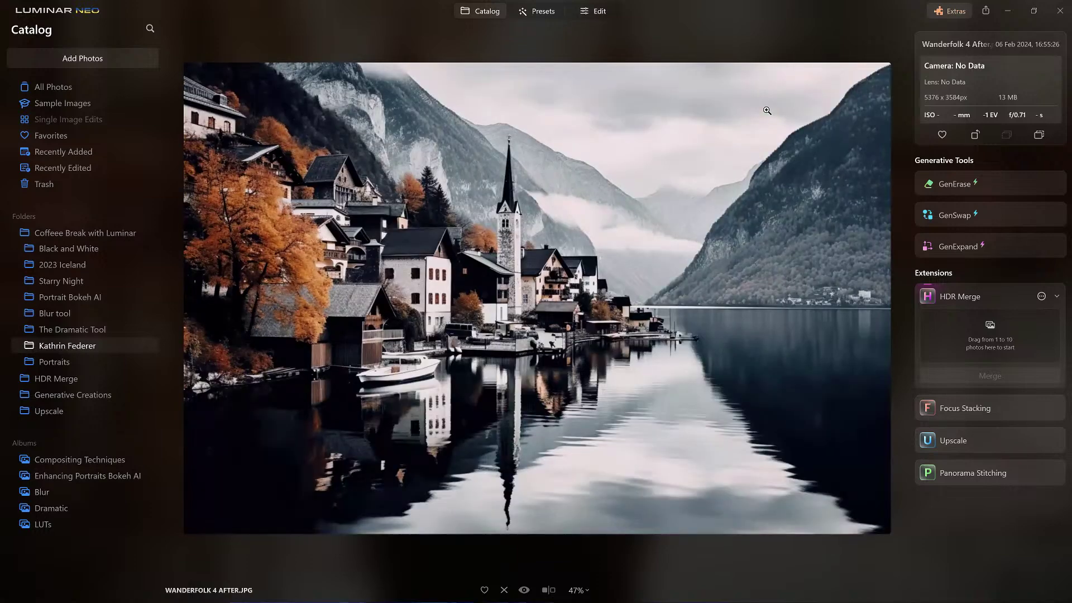
{"action": "key", "text": "Left"}
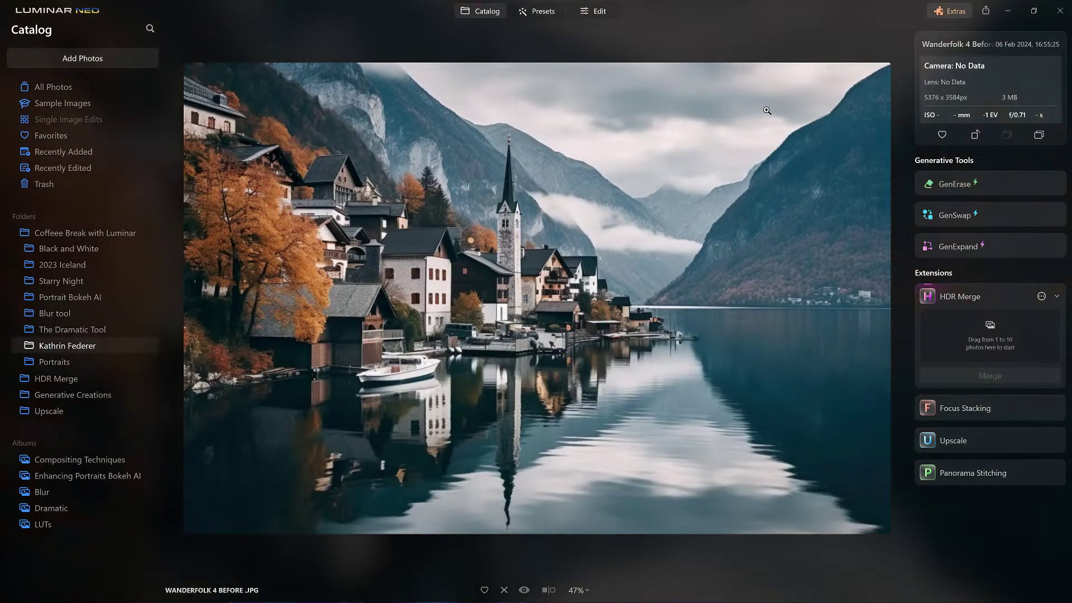
{"action": "key", "text": "Right"}
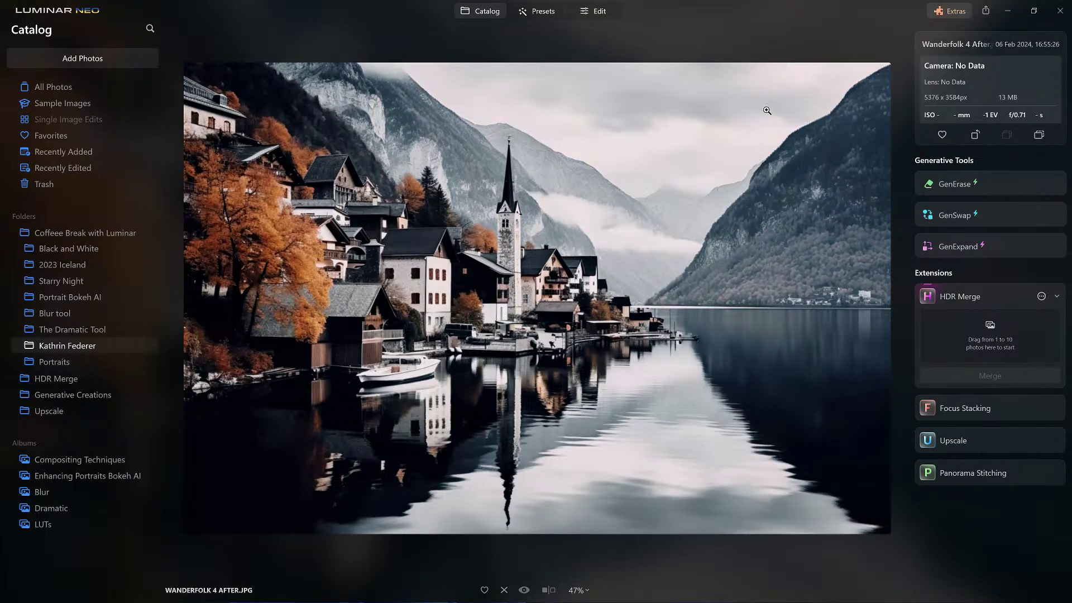
{"action": "key", "text": "Escape"}
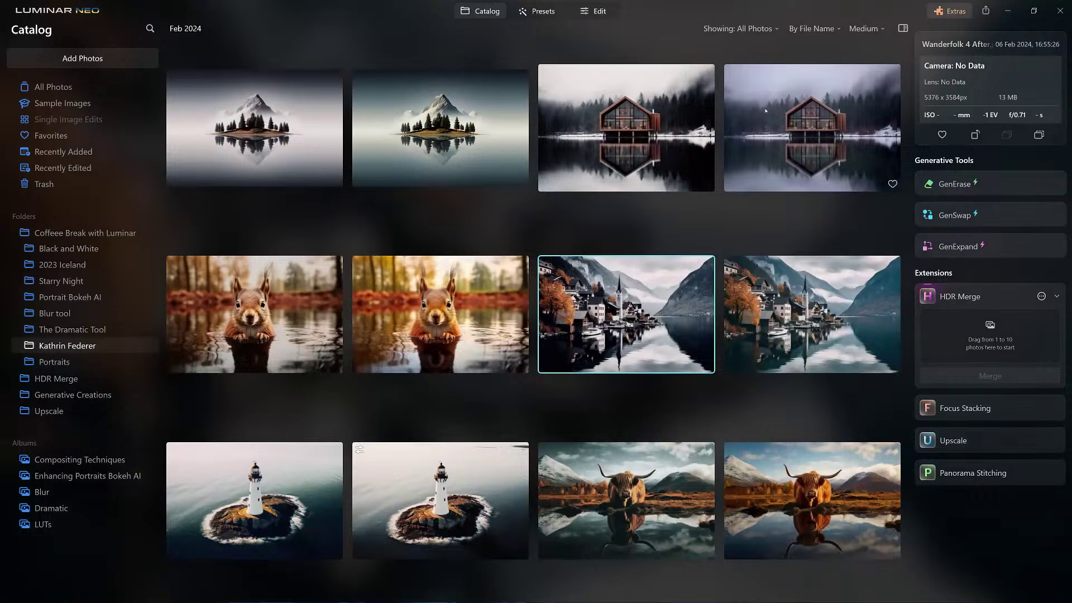
Step: Open the Wanderfolk 1 Before island photo for editing and expand the creative Mood tool
{"action": "left_click", "coordinate": [463, 153]}
{"action": "double_click", "coordinate": [463, 153]}
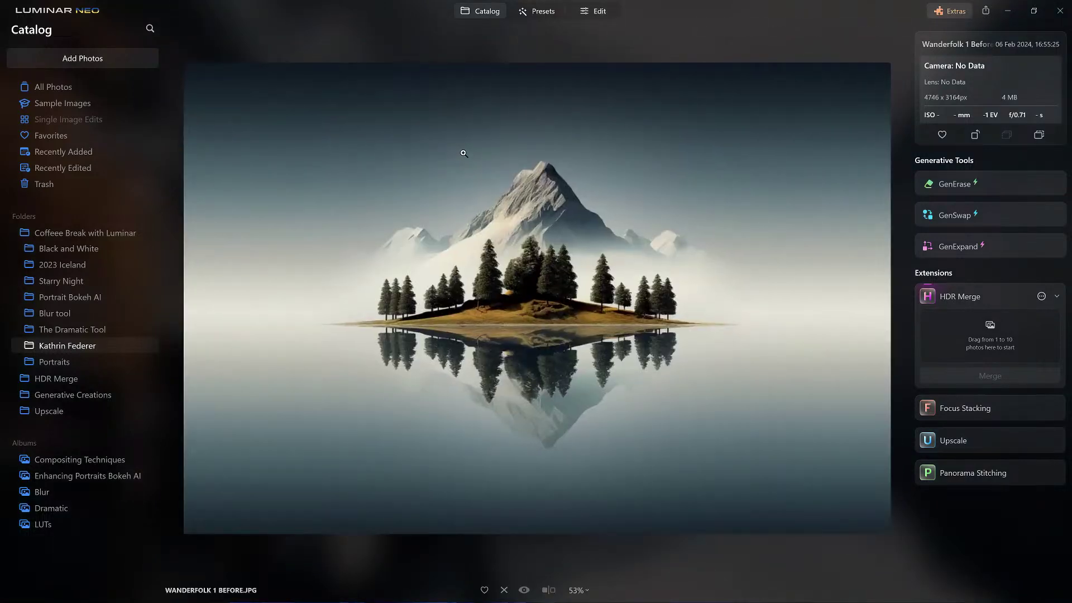
{"action": "left_click", "coordinate": [595, 14]}
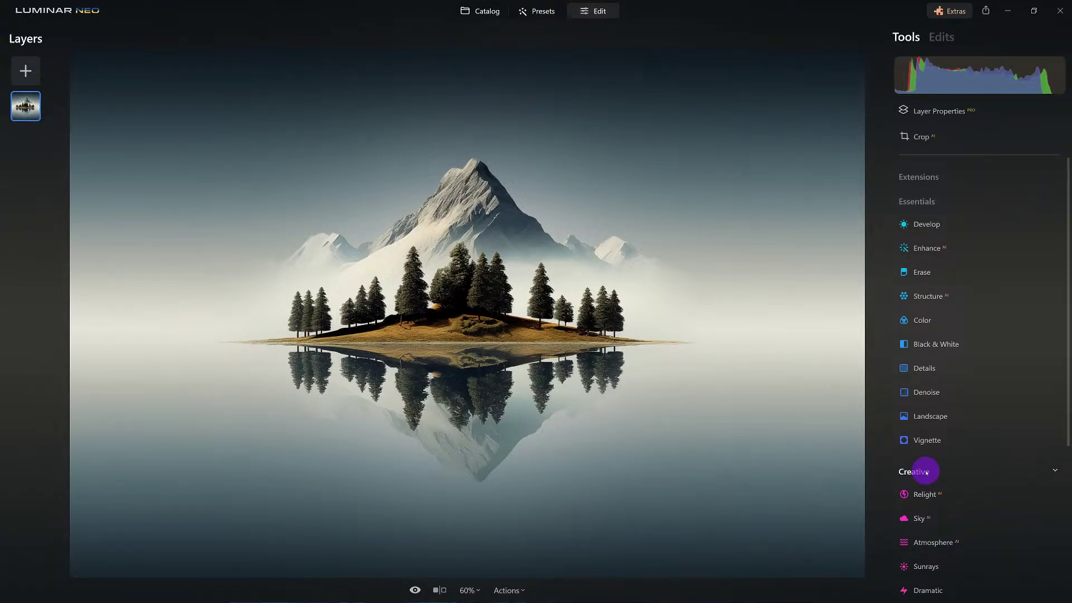
{"action": "left_click", "coordinate": [928, 201]}
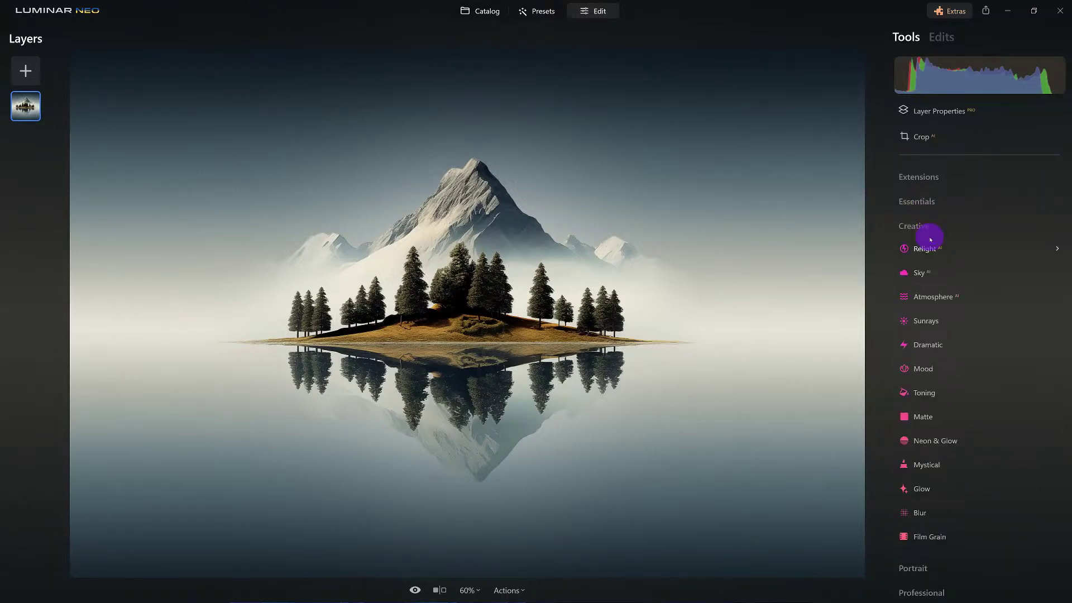
{"action": "left_click", "coordinate": [929, 370]}
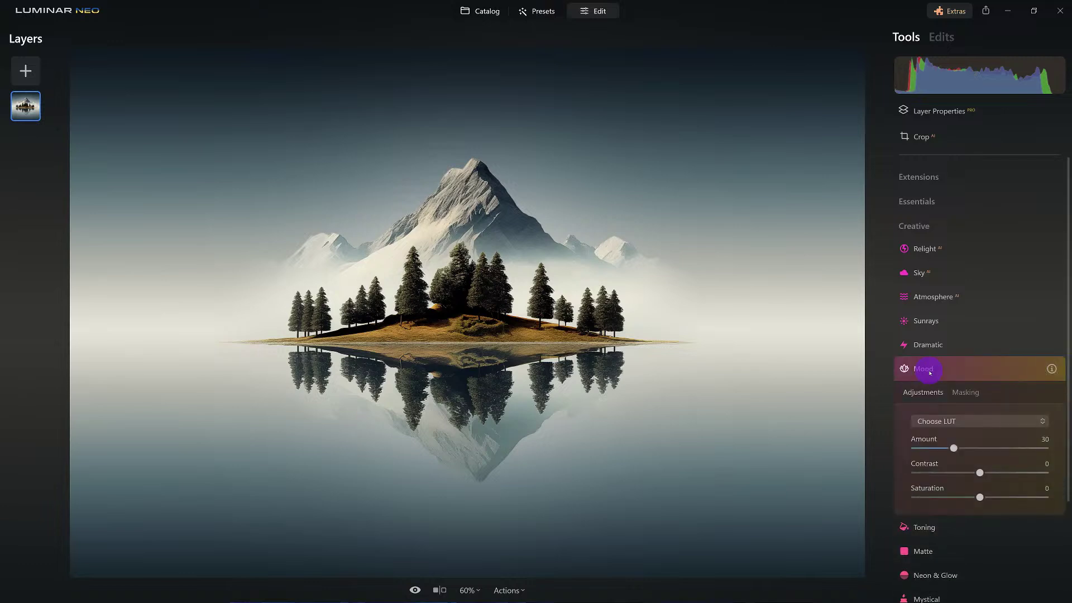
Step: Apply the custom LUT Wanderfolk 1 to the island photo in the Mood tool
{"action": "left_click", "coordinate": [964, 422]}
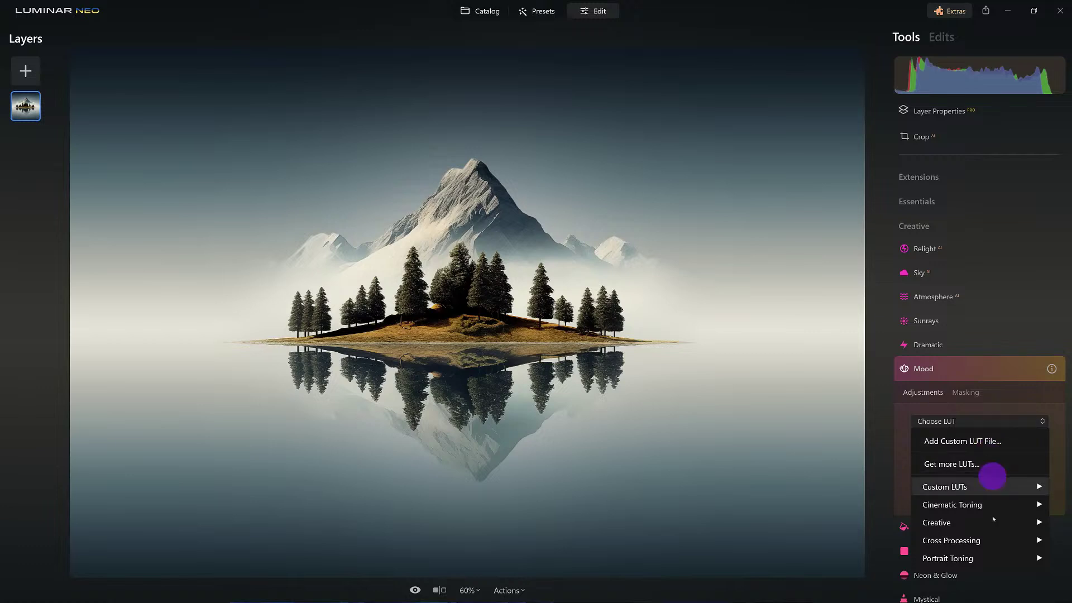
{"action": "left_click", "coordinate": [981, 480]}
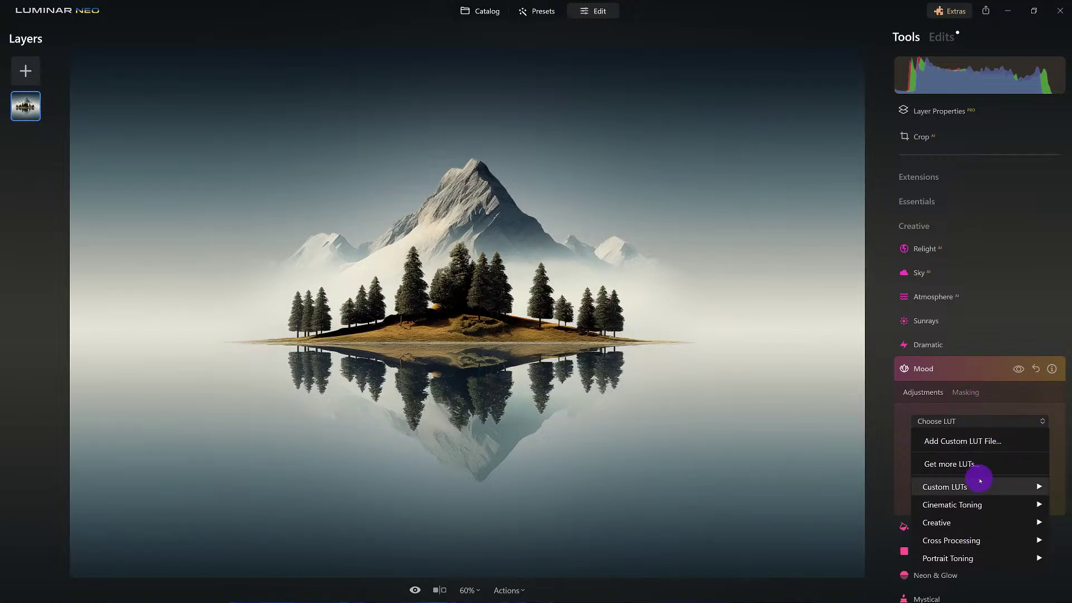
{"action": "left_click", "coordinate": [980, 426]}
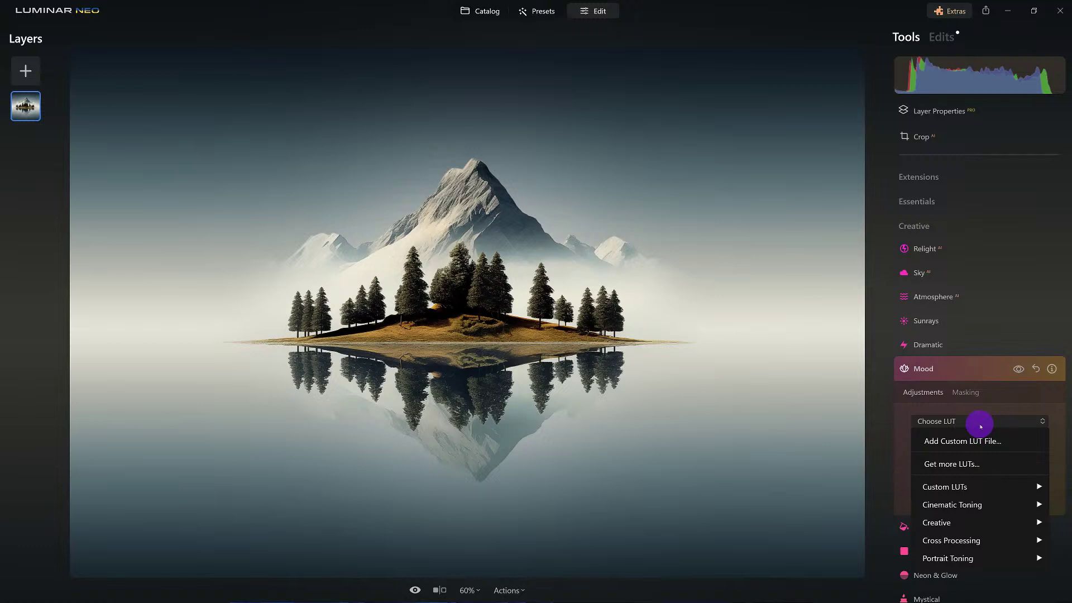
{"action": "left_click", "coordinate": [974, 503]}
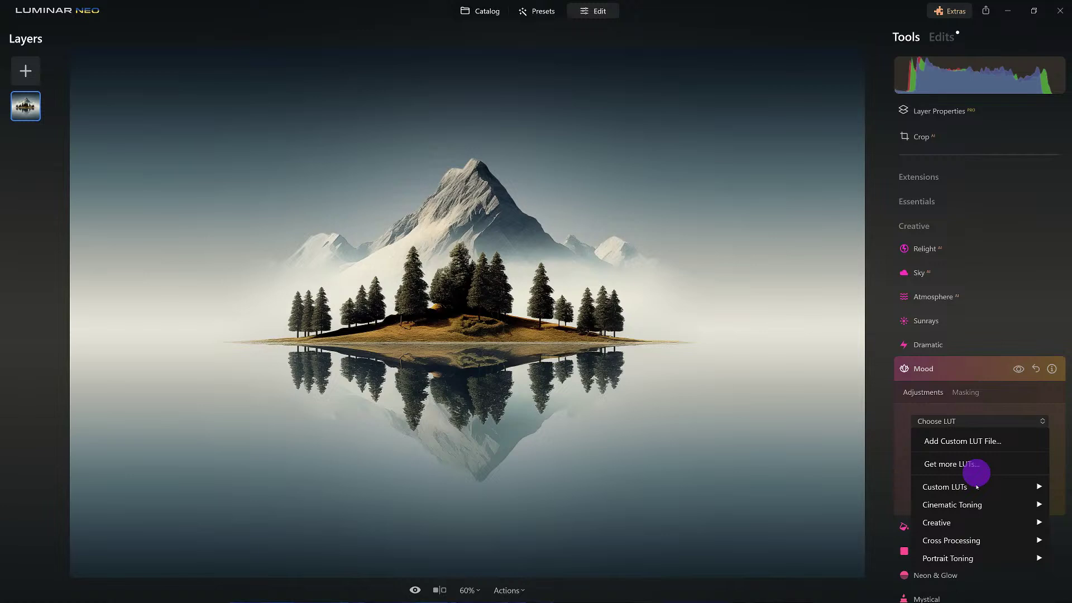
{"action": "mouse_move", "coordinate": [976, 487]}
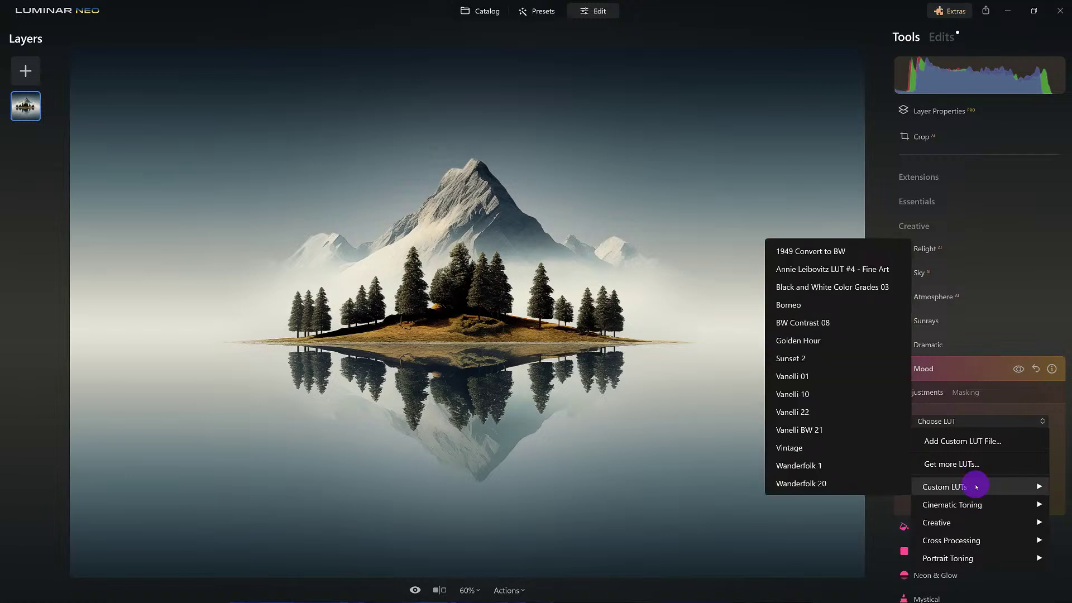
{"action": "left_click", "coordinate": [835, 469]}
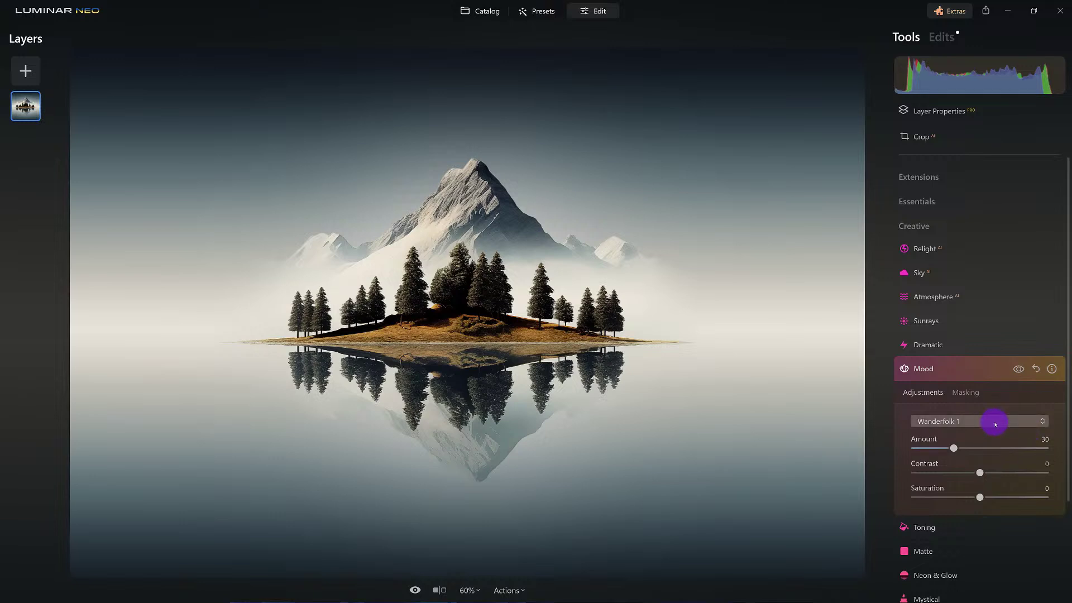
Step: Set the Wanderfolk 1 LUT's amount to 46, contrast to -33 and saturation to 5
{"action": "left_click_drag", "start_coordinate": [953, 447], "coordinate": [956, 448]}
{"action": "left_click_drag", "start_coordinate": [1035, 449], "coordinate": [970, 444]}
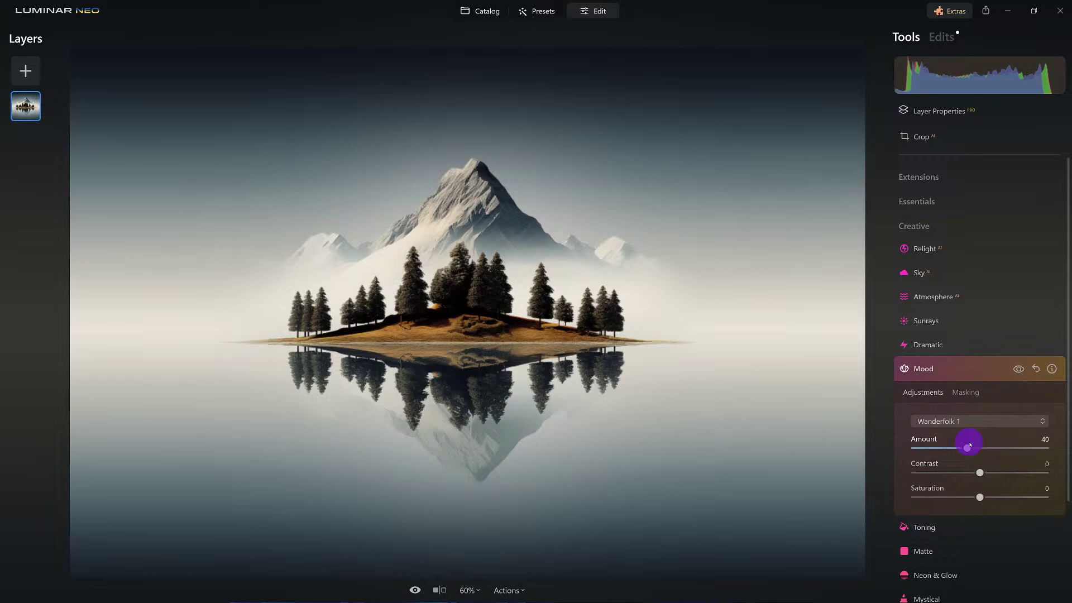
{"action": "mouse_move", "coordinate": [970, 445]}
{"action": "left_mouse_down"}
{"action": "mouse_move", "coordinate": [953, 472]}
{"action": "mouse_move", "coordinate": [937, 472]}
{"action": "mouse_move", "coordinate": [1035, 473]}
{"action": "mouse_move", "coordinate": [958, 473]}
{"action": "mouse_move", "coordinate": [972, 451]}
{"action": "left_mouse_up"}
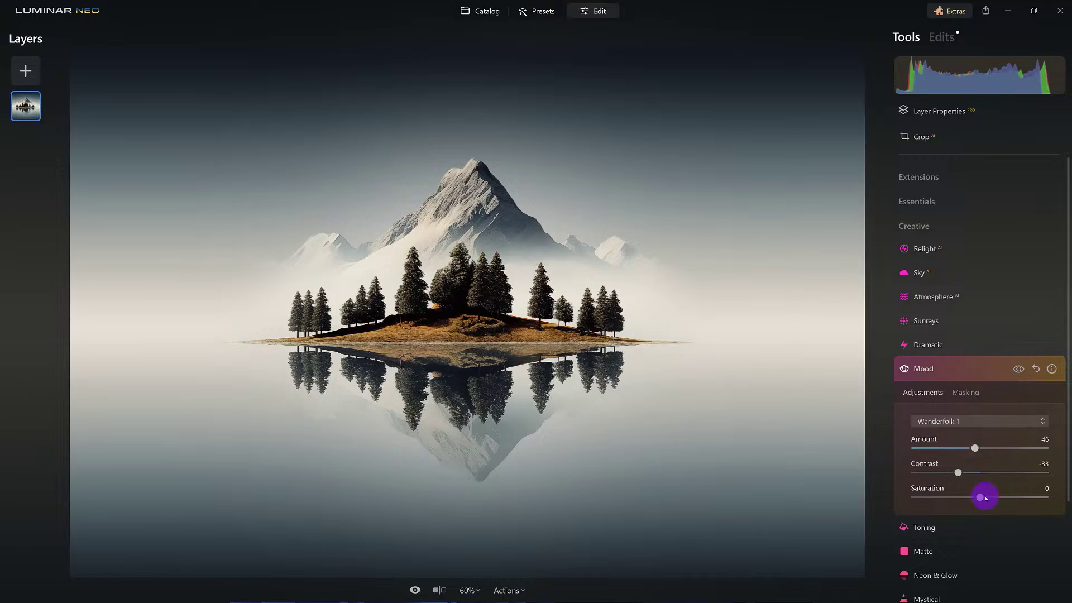
{"action": "mouse_move", "coordinate": [980, 498]}
{"action": "left_mouse_down"}
{"action": "mouse_move", "coordinate": [887, 498]}
{"action": "mouse_move", "coordinate": [1036, 514]}
{"action": "mouse_move", "coordinate": [958, 511]}
{"action": "mouse_move", "coordinate": [983, 511]}
{"action": "left_mouse_up"}
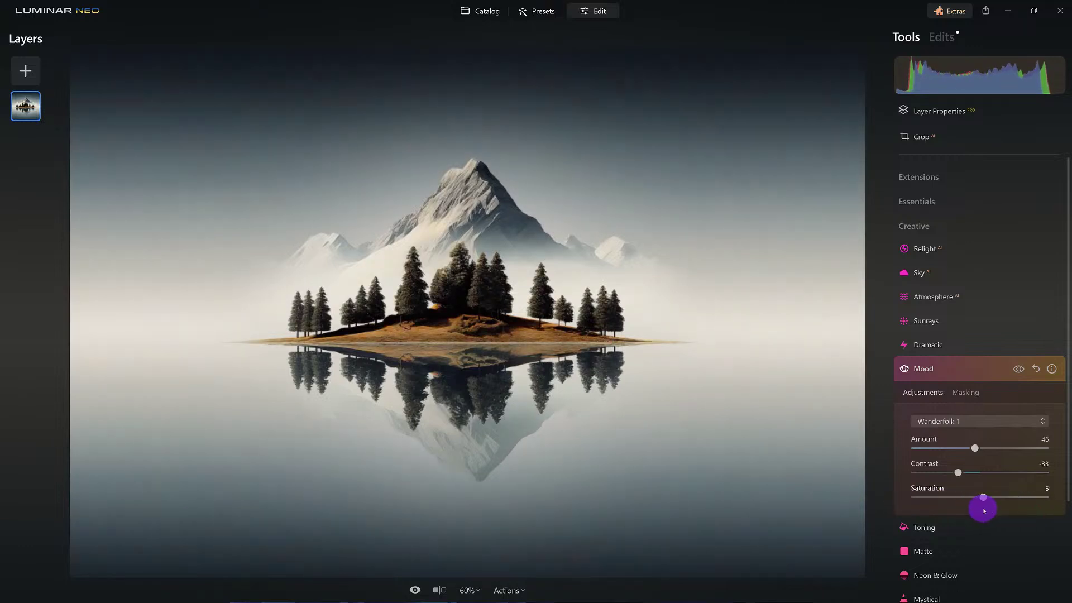
Step: Browse the built-in LUT categories and apply the Creative LUT Kodack chrome 3 to the island photo
{"action": "left_click", "coordinate": [962, 420]}
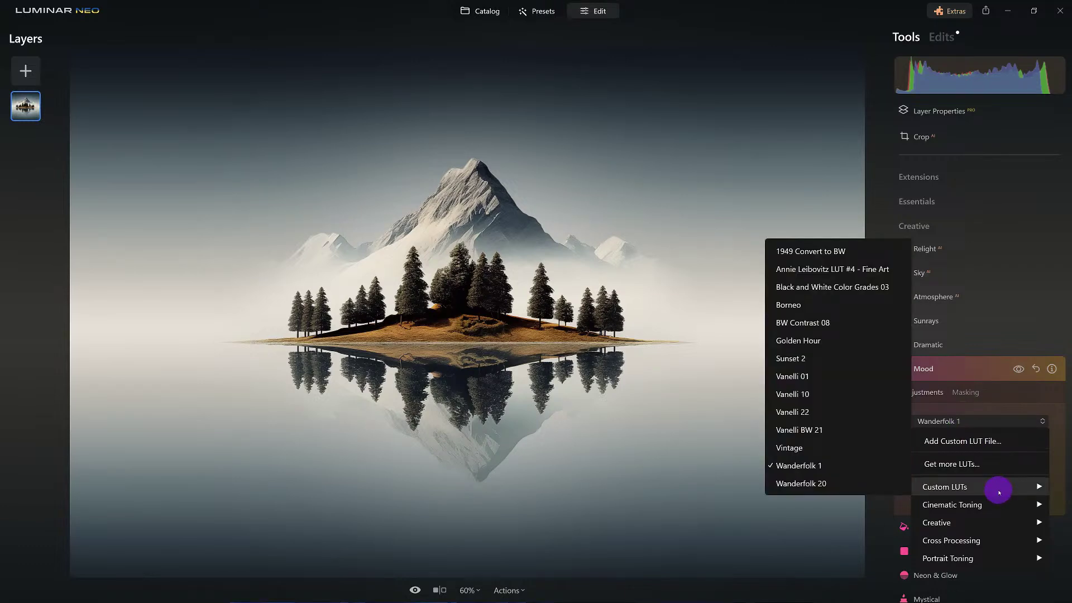
{"action": "mouse_move", "coordinate": [999, 505]}
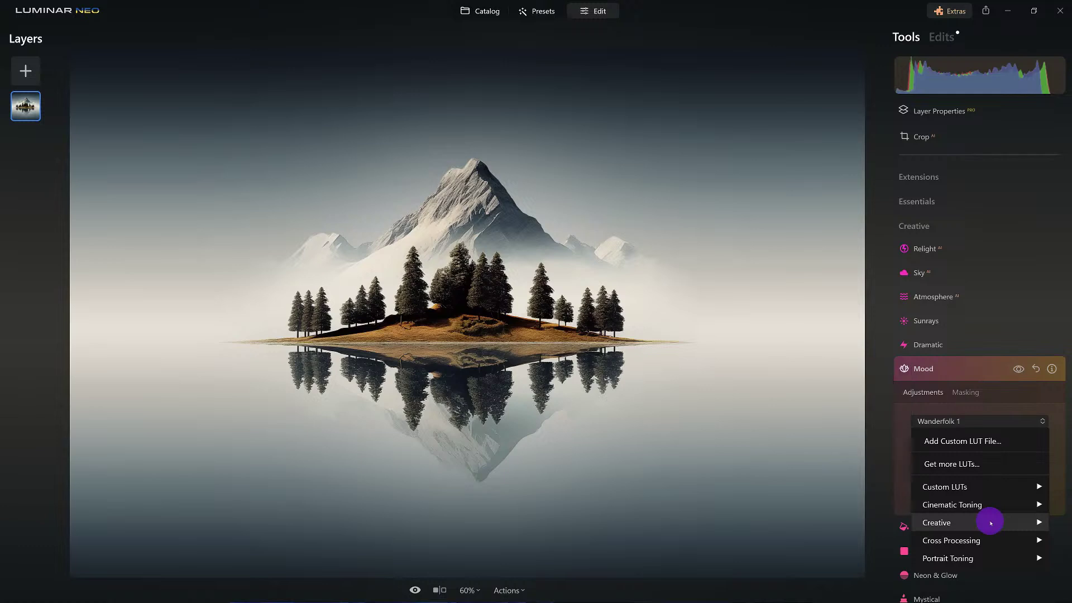
{"action": "mouse_move", "coordinate": [997, 541]}
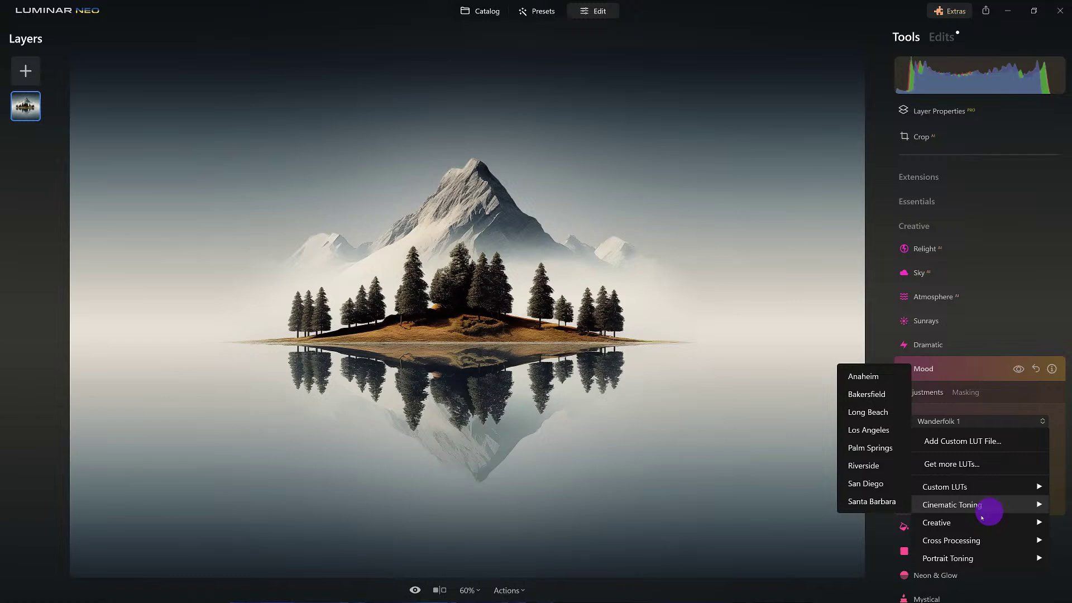
{"action": "mouse_move", "coordinate": [965, 528]}
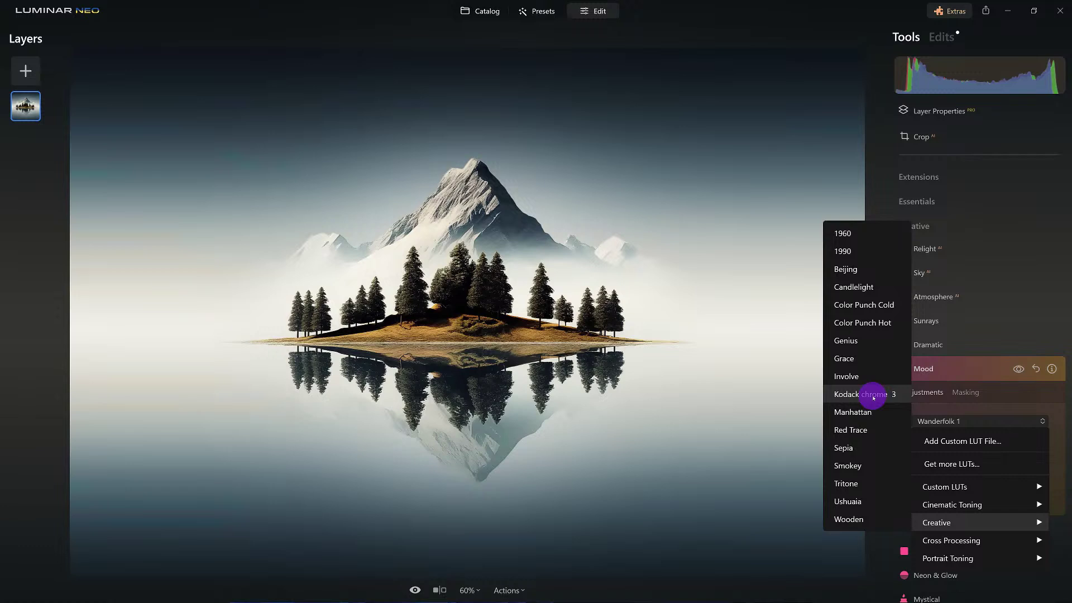
{"action": "left_click", "coordinate": [873, 395]}
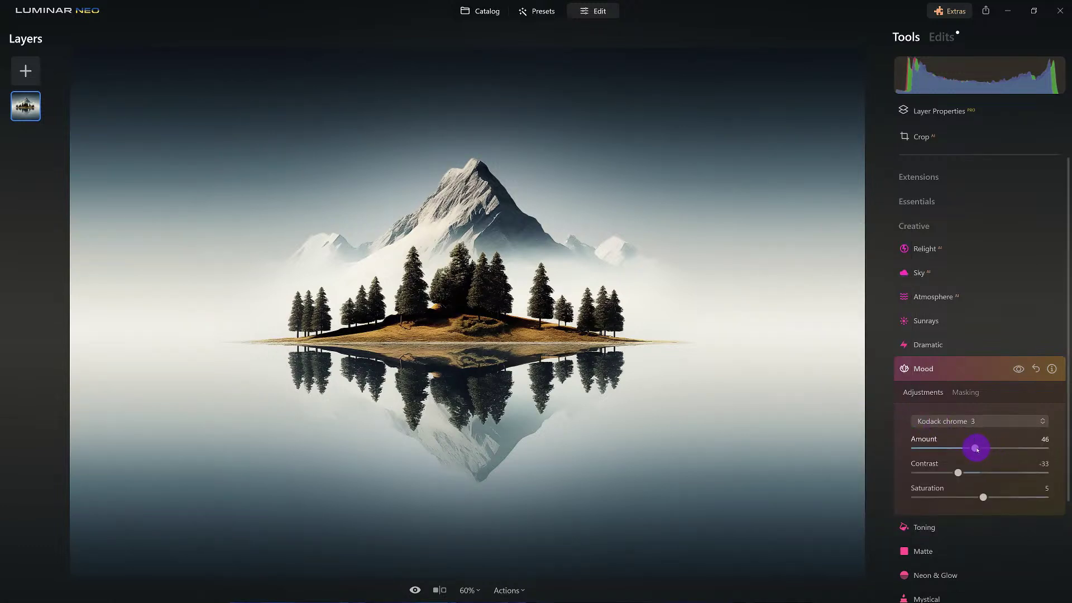
Step: Set the Kodack chrome 3 LUT's amount to 49, contrast to -69 and saturation to 3, and collapse the Mood tool
{"action": "left_click_drag", "start_coordinate": [974, 448], "coordinate": [1044, 448]}
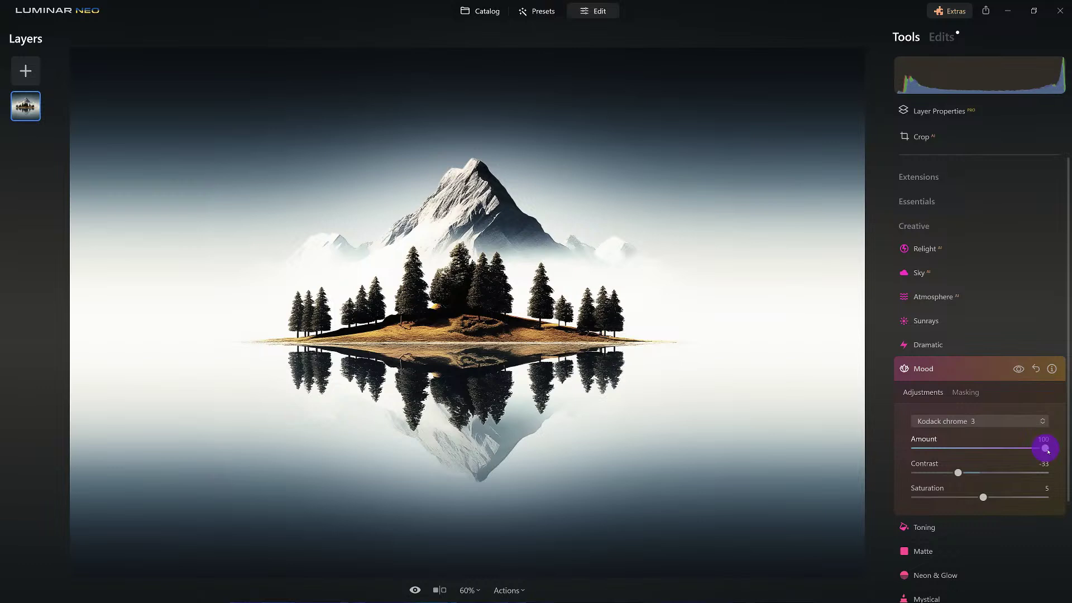
{"action": "left_click_drag", "start_coordinate": [1043, 449], "coordinate": [937, 476]}
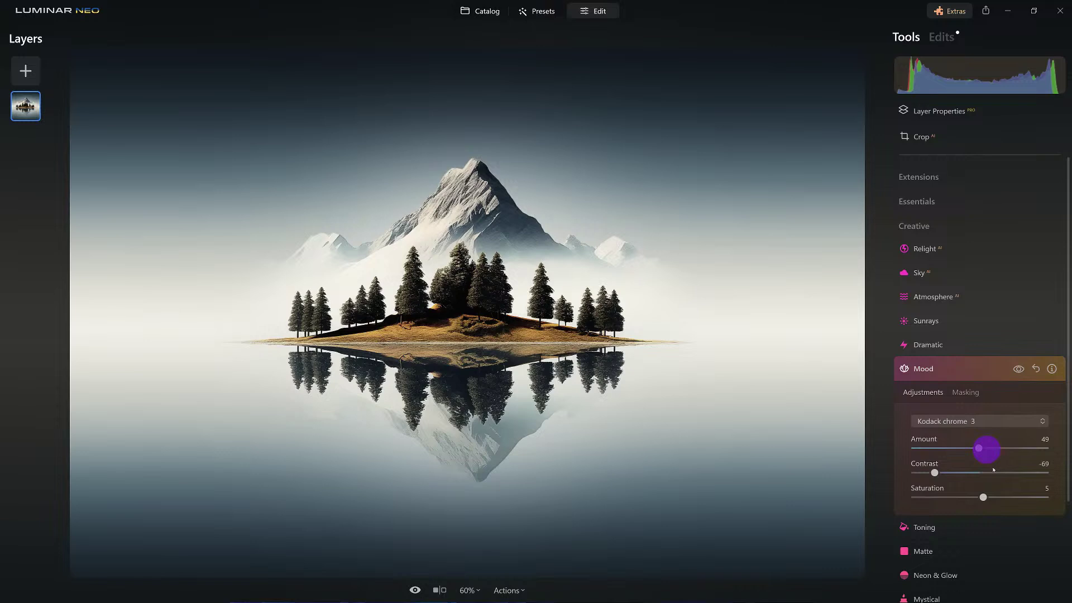
{"action": "mouse_move", "coordinate": [983, 497]}
{"action": "left_mouse_down"}
{"action": "mouse_move", "coordinate": [952, 498]}
{"action": "mouse_move", "coordinate": [1007, 497]}
{"action": "mouse_move", "coordinate": [956, 501]}
{"action": "mouse_move", "coordinate": [981, 501]}
{"action": "left_mouse_up"}
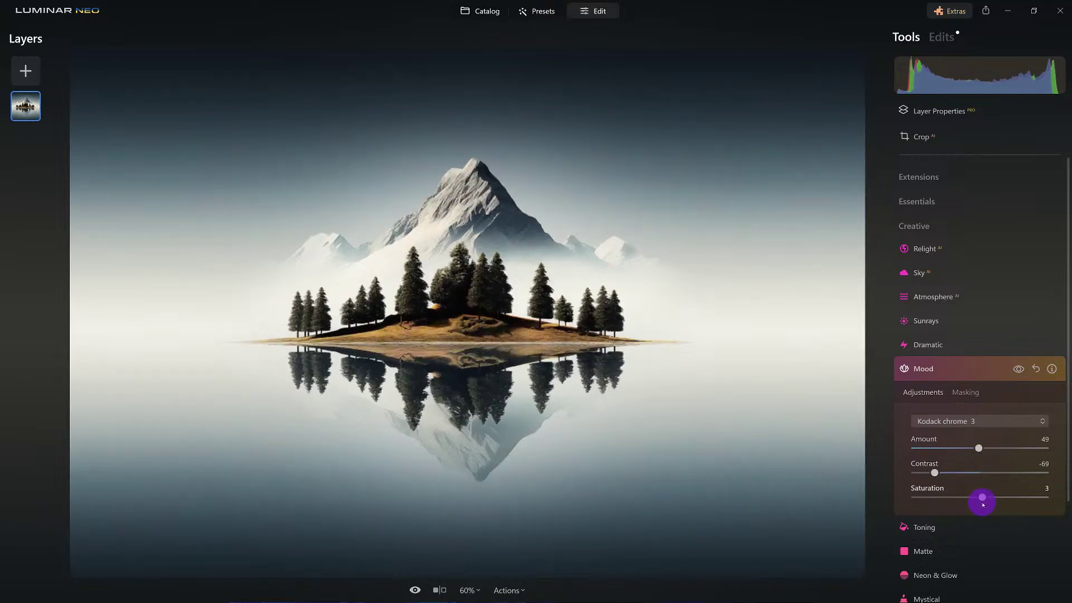
{"action": "left_click", "coordinate": [972, 369]}
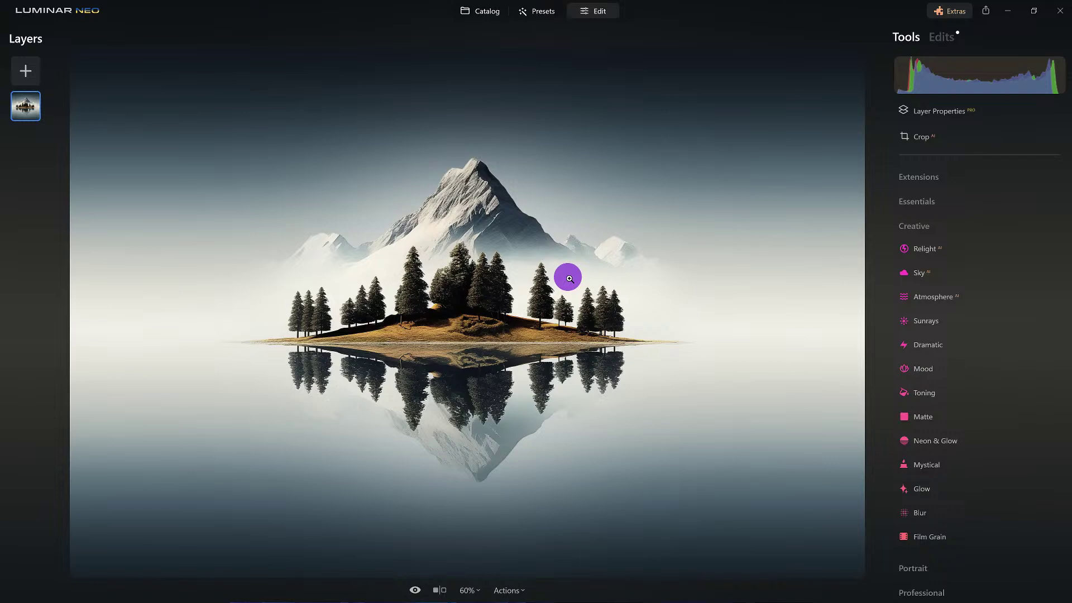
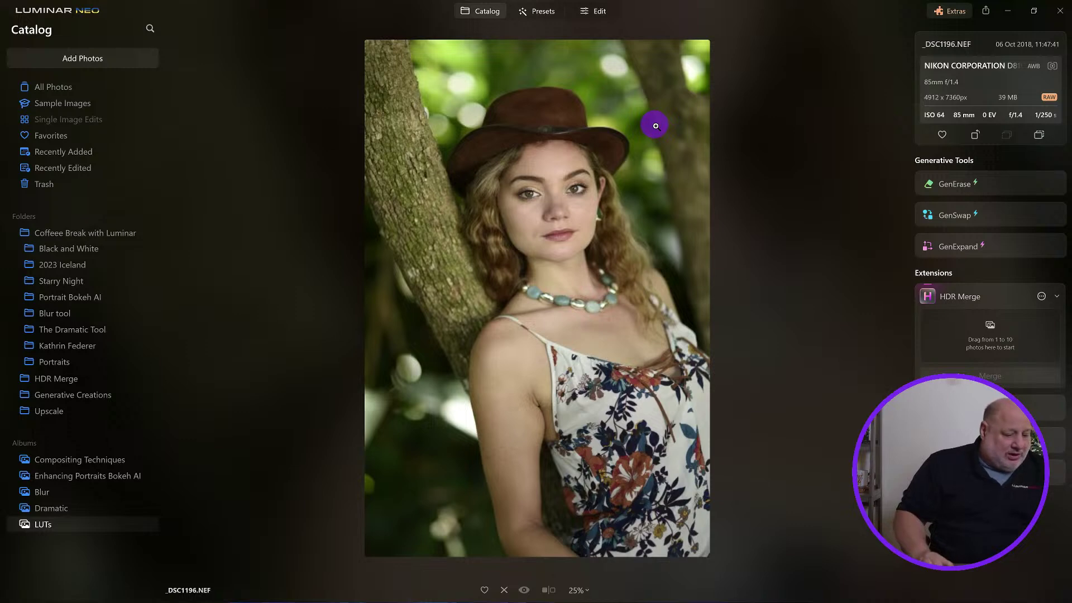
Step: Open the hat portrait for editing with the Mood tool and browse the LUTs offered in the Marketplace
{"action": "left_click", "coordinate": [602, 11]}
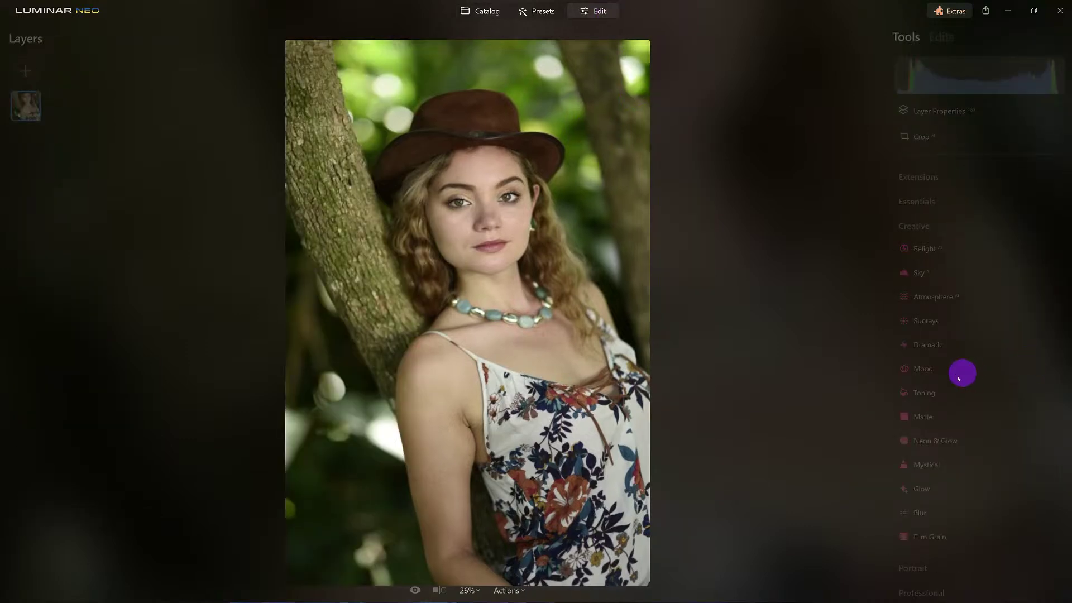
{"action": "left_click", "coordinate": [936, 371]}
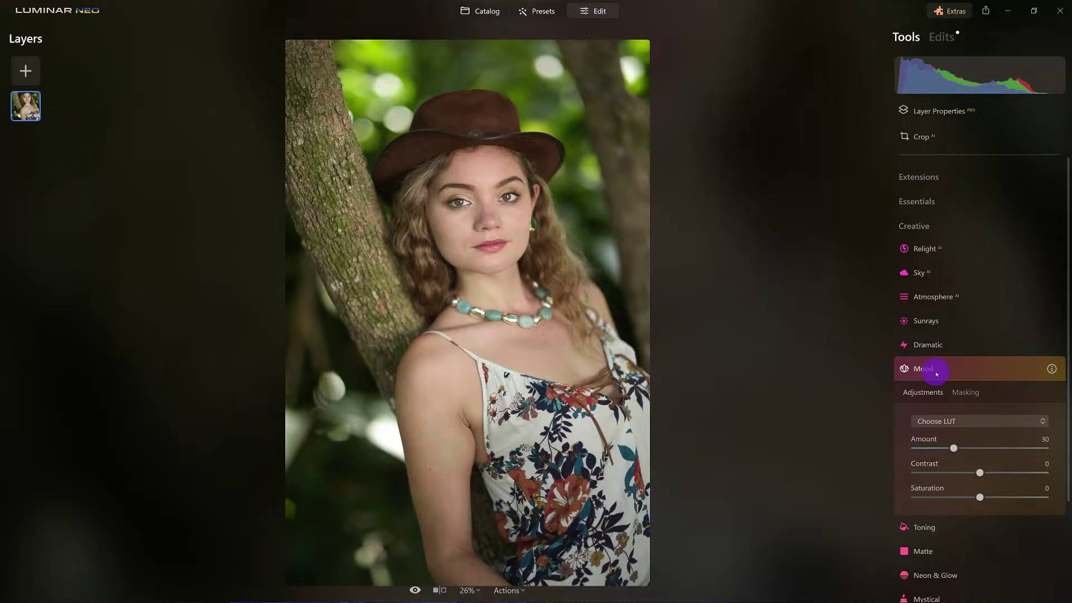
{"action": "left_click", "coordinate": [968, 422]}
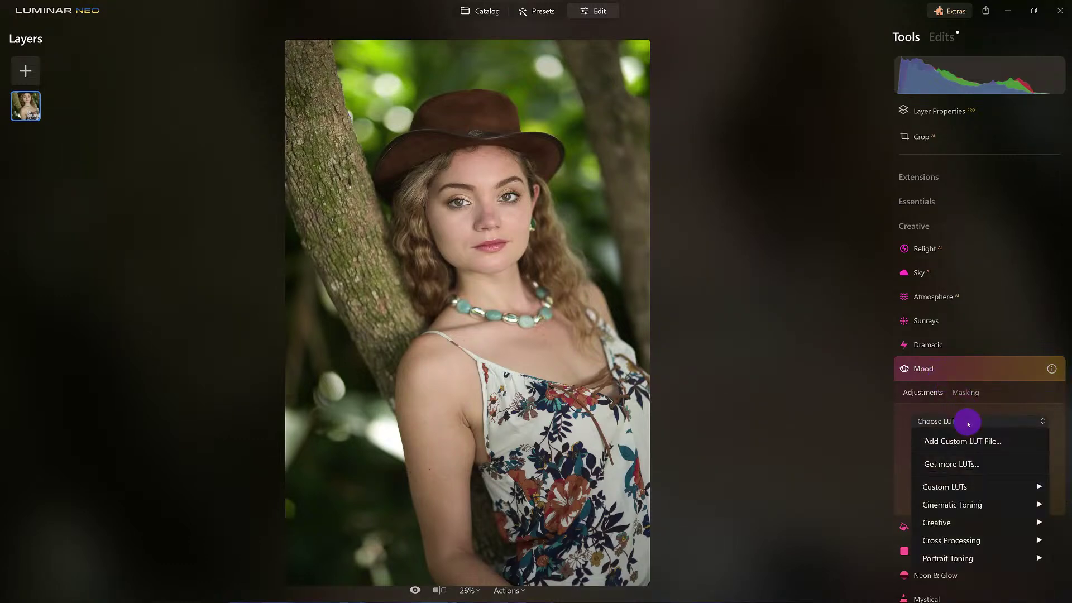
{"action": "left_click", "coordinate": [964, 463]}
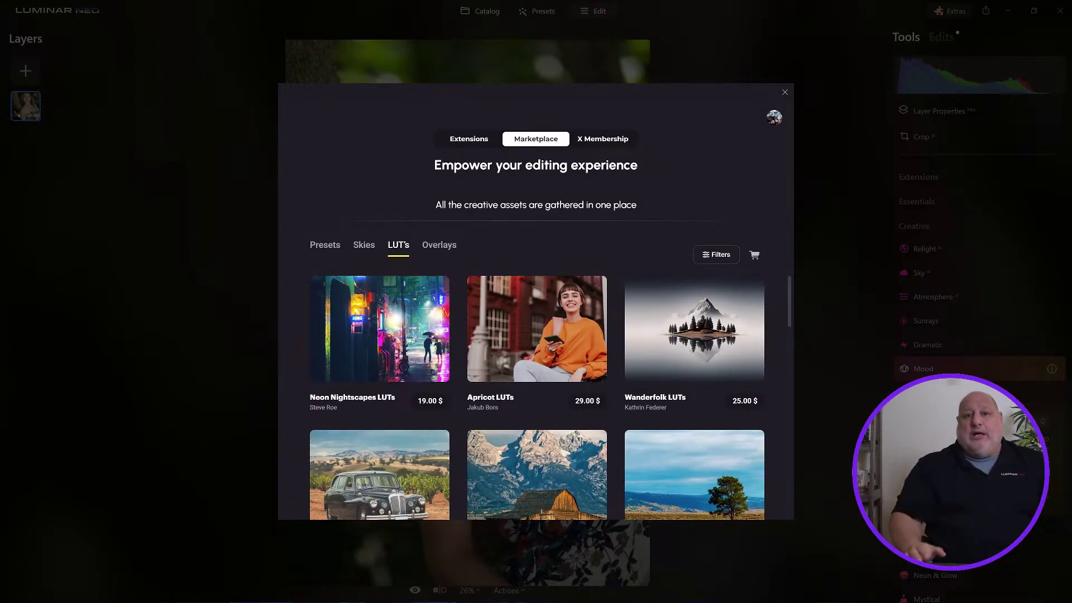
{"action": "mouse_move", "coordinate": [677, 318]}
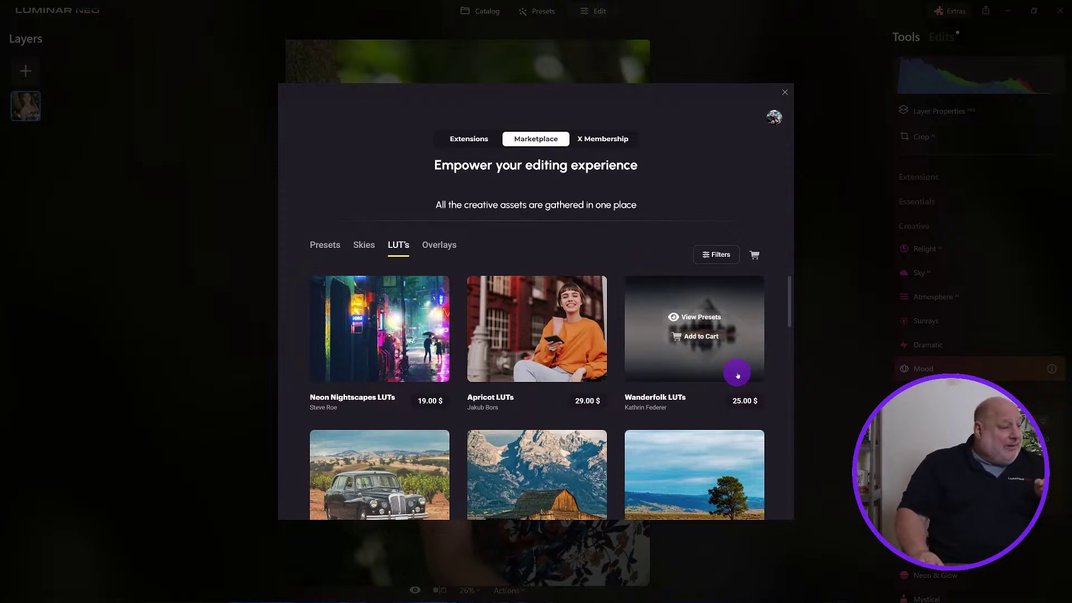
{"action": "scroll", "coordinate": [737, 375], "scroll_direction": "down", "scroll_amount": 7}
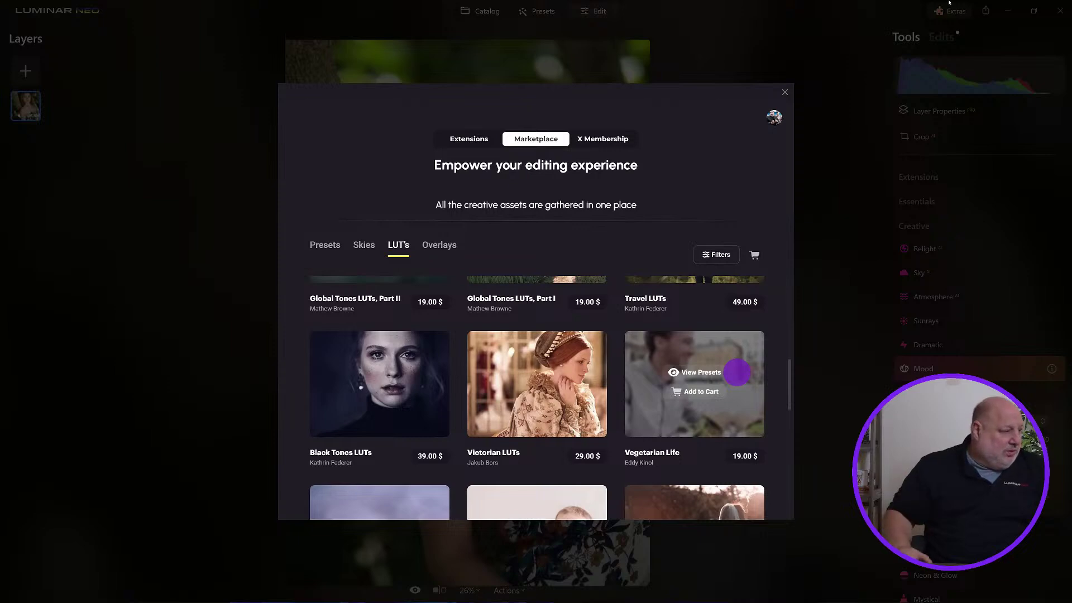
{"action": "left_click", "coordinate": [784, 92]}
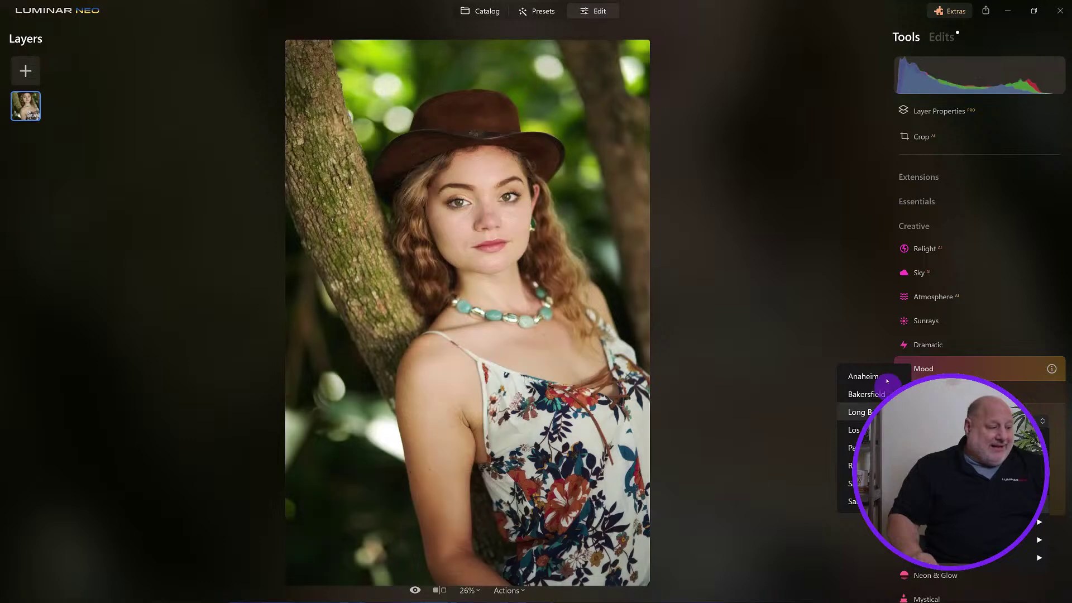
Step: Apply the Cinematic Toning LUT Long Beach to the portrait and compare it with the image before the Mood effect
{"action": "left_click", "coordinate": [882, 376]}
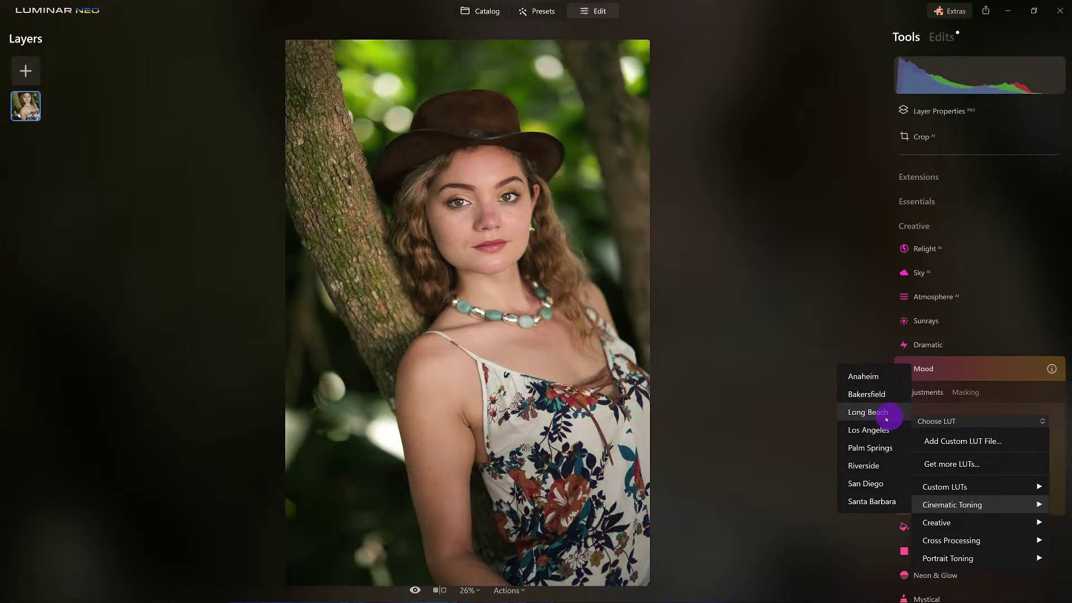
{"action": "left_click", "coordinate": [883, 418]}
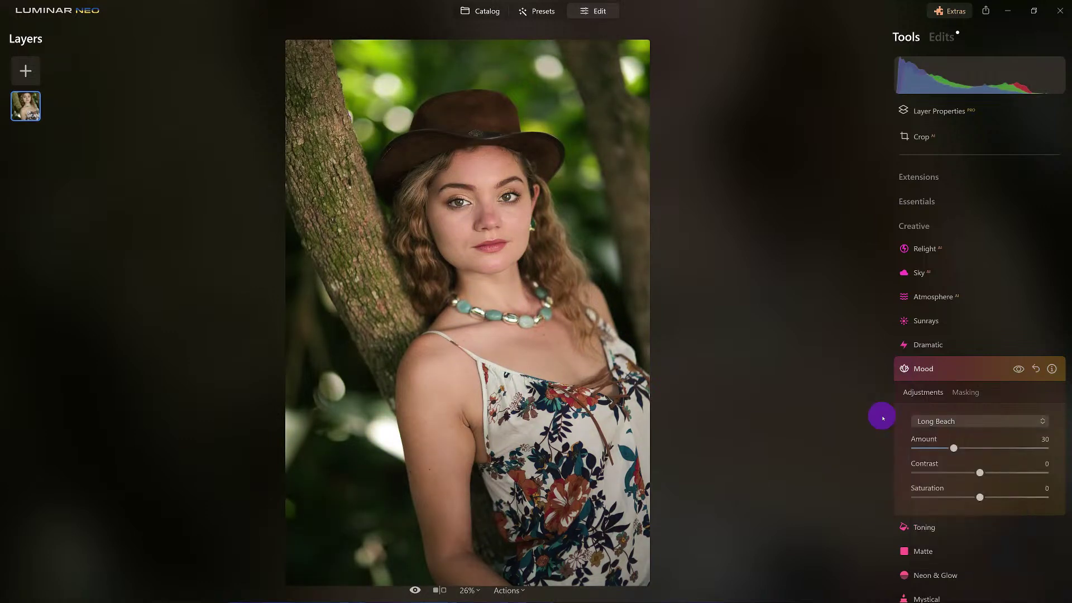
{"action": "left_click", "coordinate": [1017, 370]}
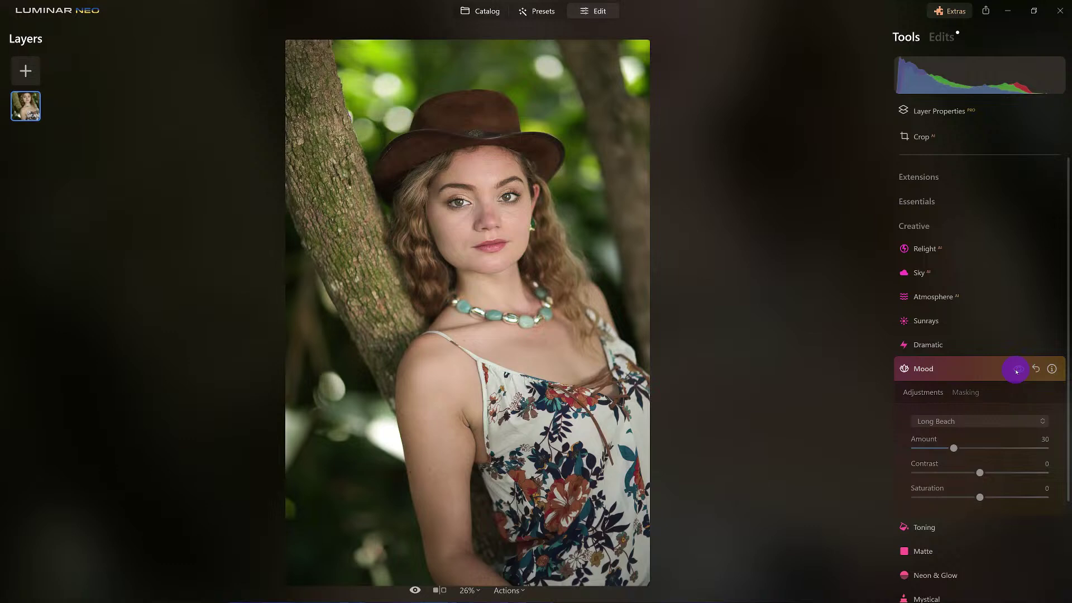
{"action": "left_click", "coordinate": [1017, 370]}
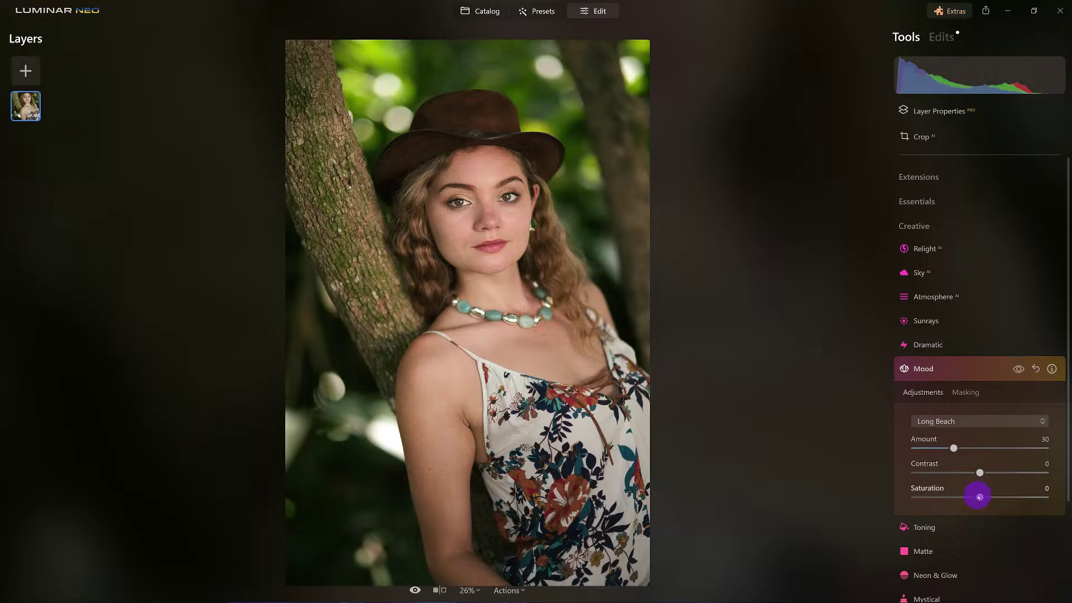
Step: Set the Long Beach LUT's saturation to -25, contrast to -50 and amount to 47, compare before and after, and collapse the Mood tool
{"action": "left_click_drag", "start_coordinate": [979, 497], "coordinate": [964, 497]}
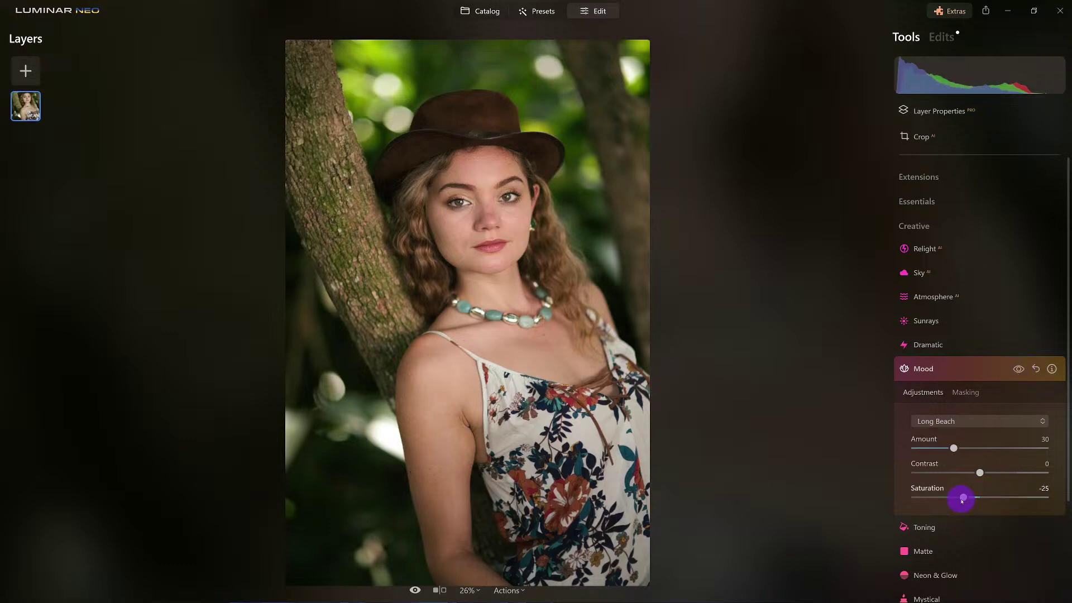
{"action": "left_click_drag", "start_coordinate": [950, 450], "coordinate": [947, 476]}
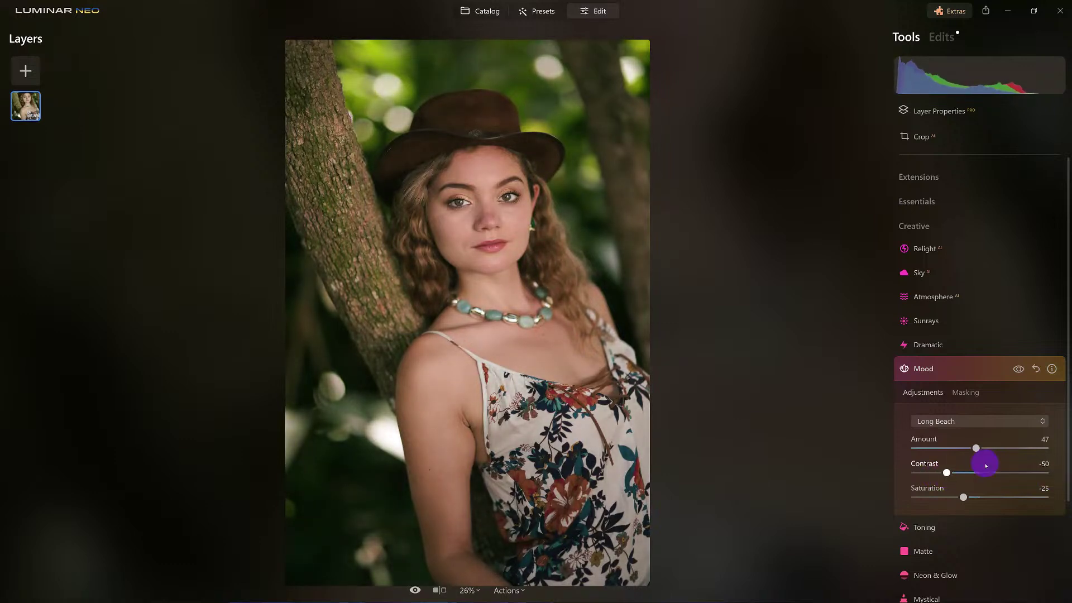
{"action": "left_click", "coordinate": [1017, 368]}
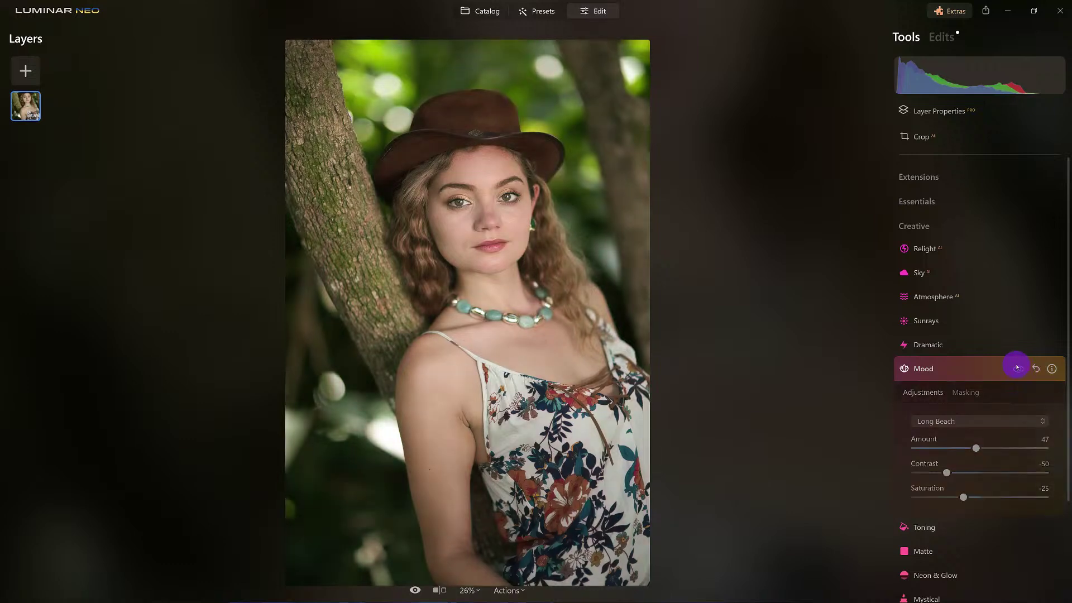
{"action": "left_click", "coordinate": [1018, 368]}
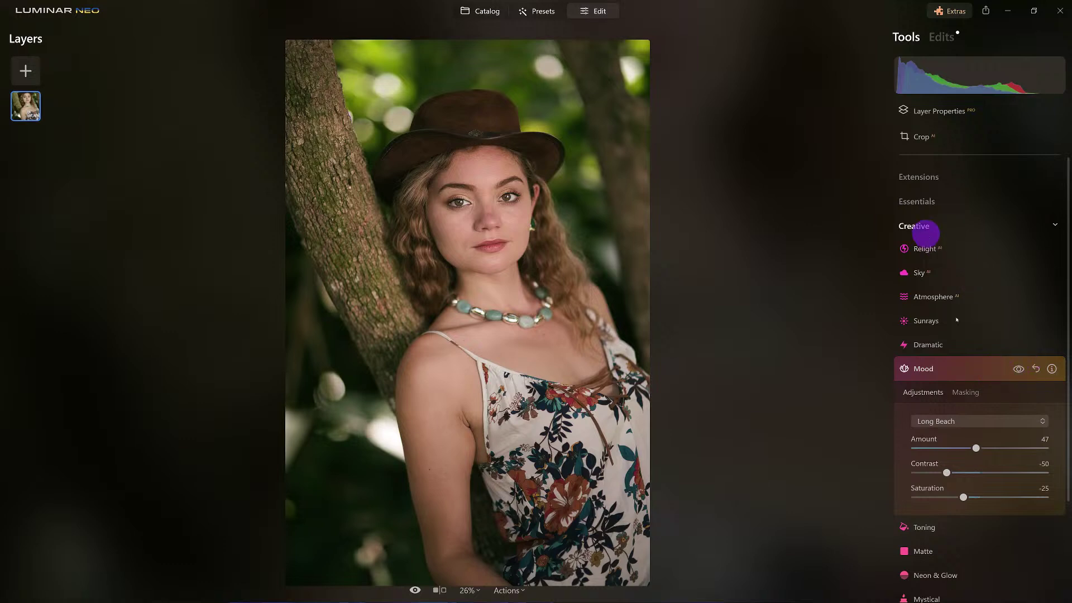
{"action": "left_click", "coordinate": [960, 373]}
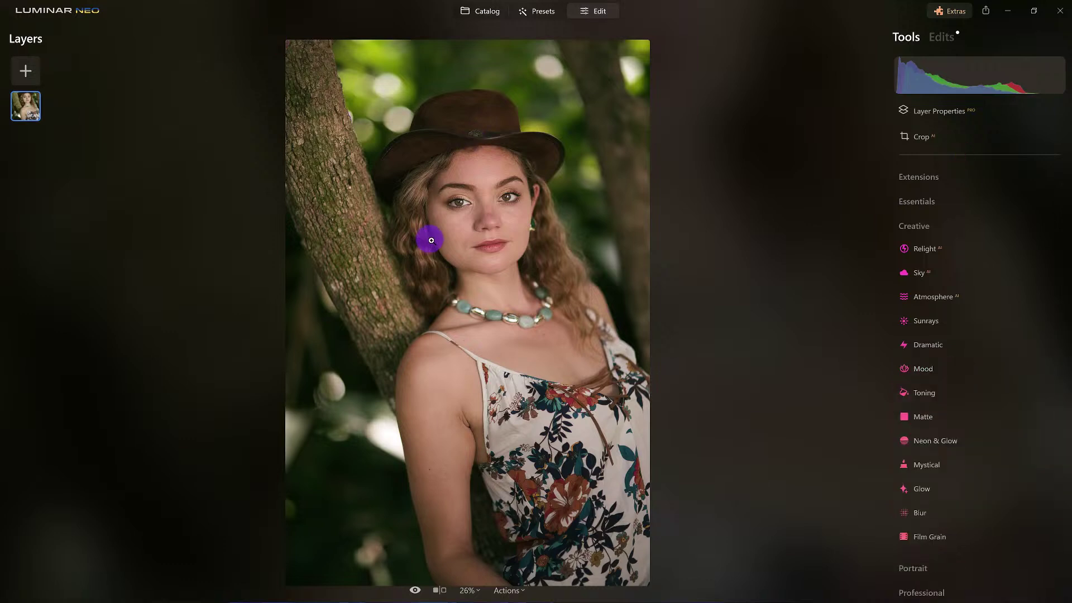
Step: Save the portrait's adjustments as a custom preset named Vintage v1
{"action": "left_click", "coordinate": [520, 590]}
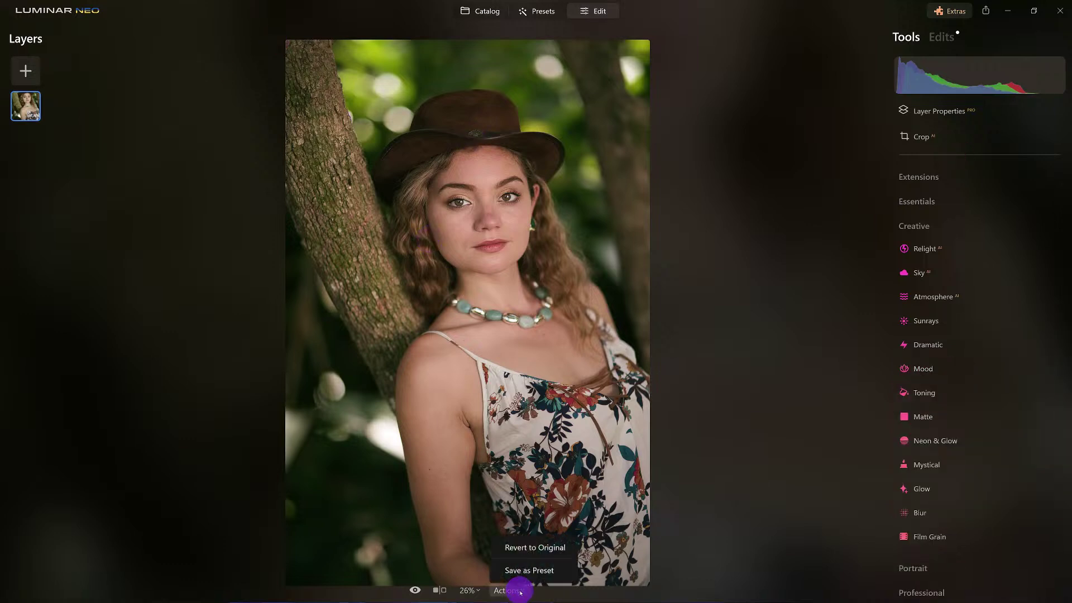
{"action": "left_click", "coordinate": [549, 571]}
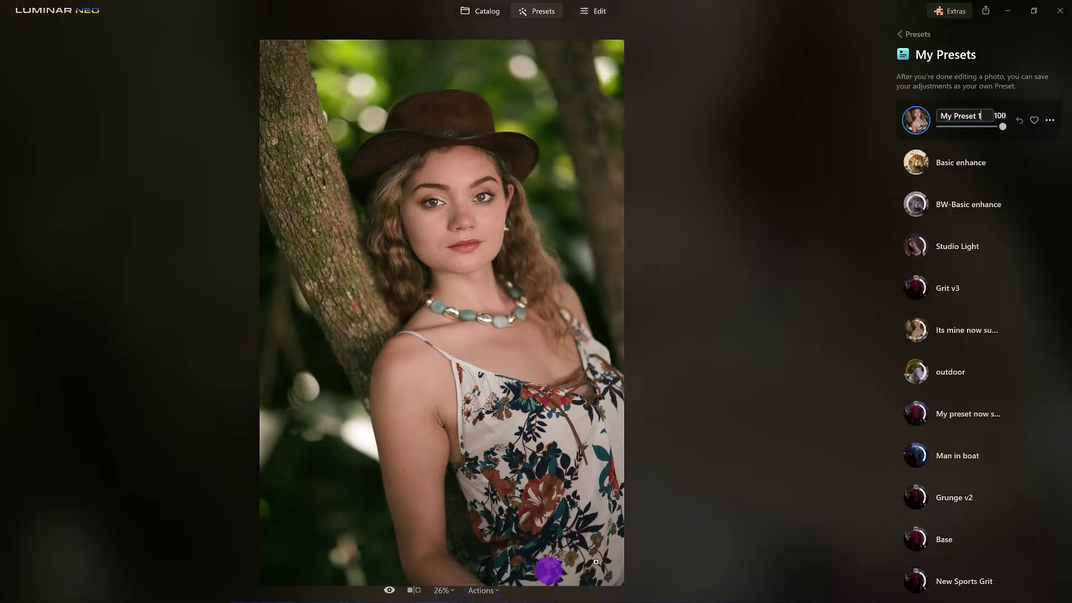
{"action": "left_click_drag", "start_coordinate": [987, 119], "coordinate": [919, 117]}
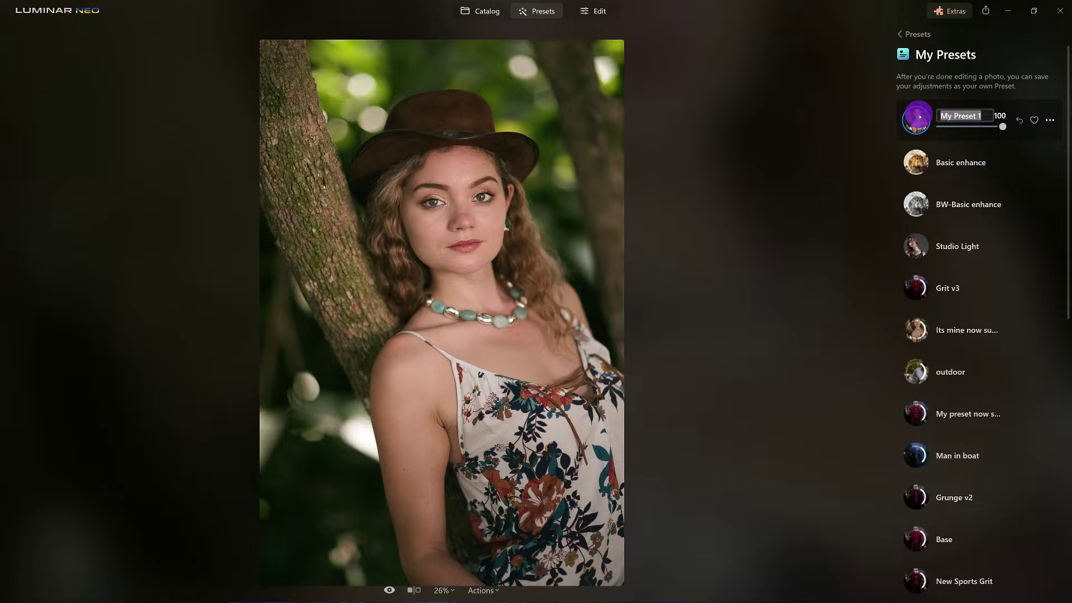
{"action": "type", "text": "Vintage"}
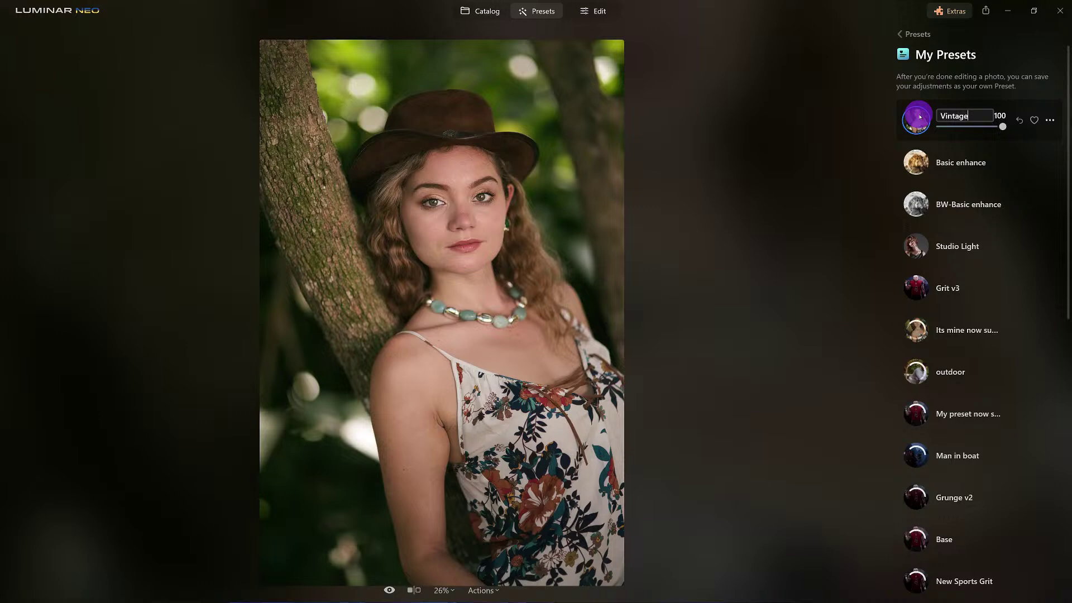
{"action": "type", "text": " v1"}
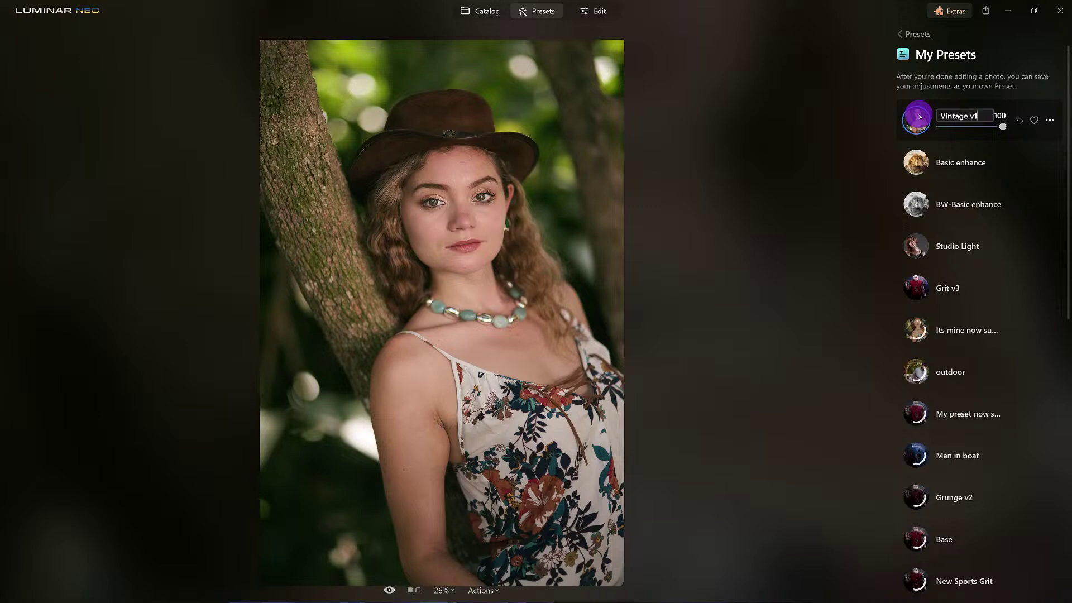
{"action": "key", "text": "Return"}
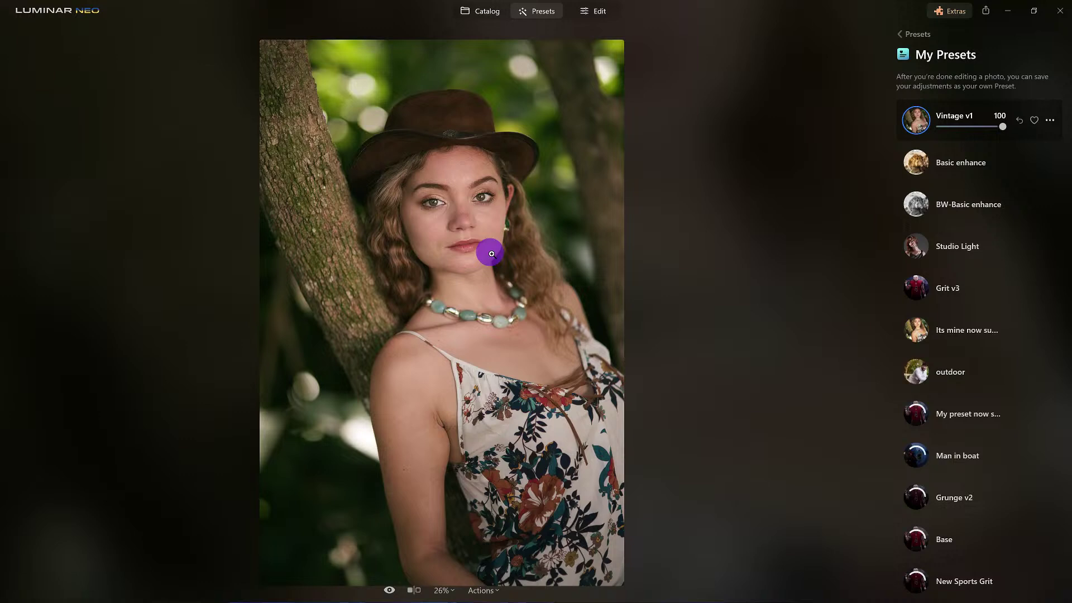
Step: Revert the portrait to its original in the catalog and apply the saved Vintage v1 preset to it
{"action": "key", "text": "g"}
{"action": "right_click", "coordinate": [635, 134]}
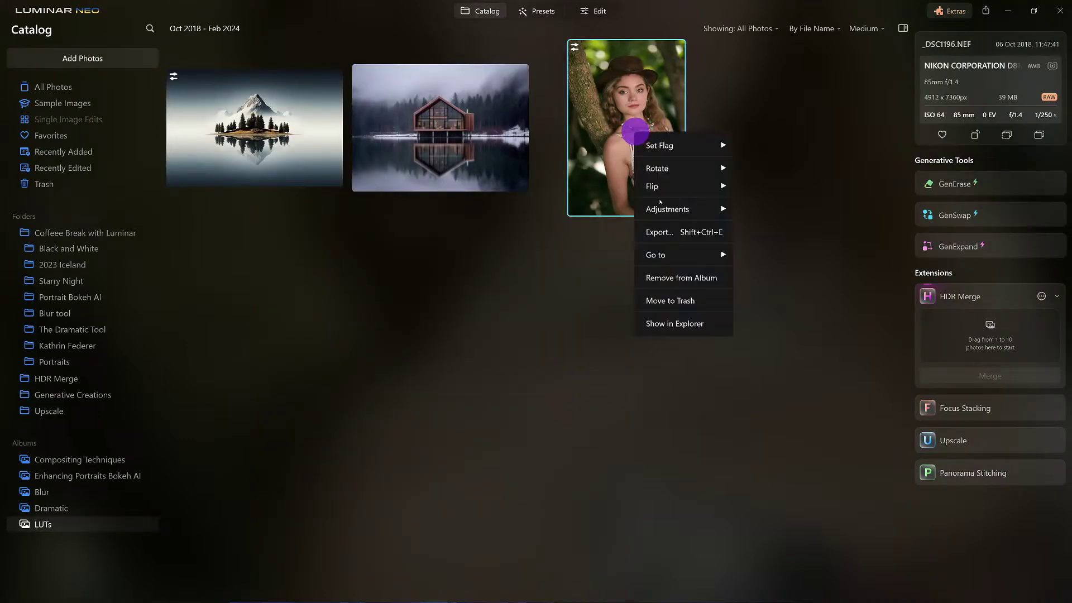
{"action": "mouse_move", "coordinate": [670, 208]}
{"action": "left_click", "coordinate": [779, 276]}
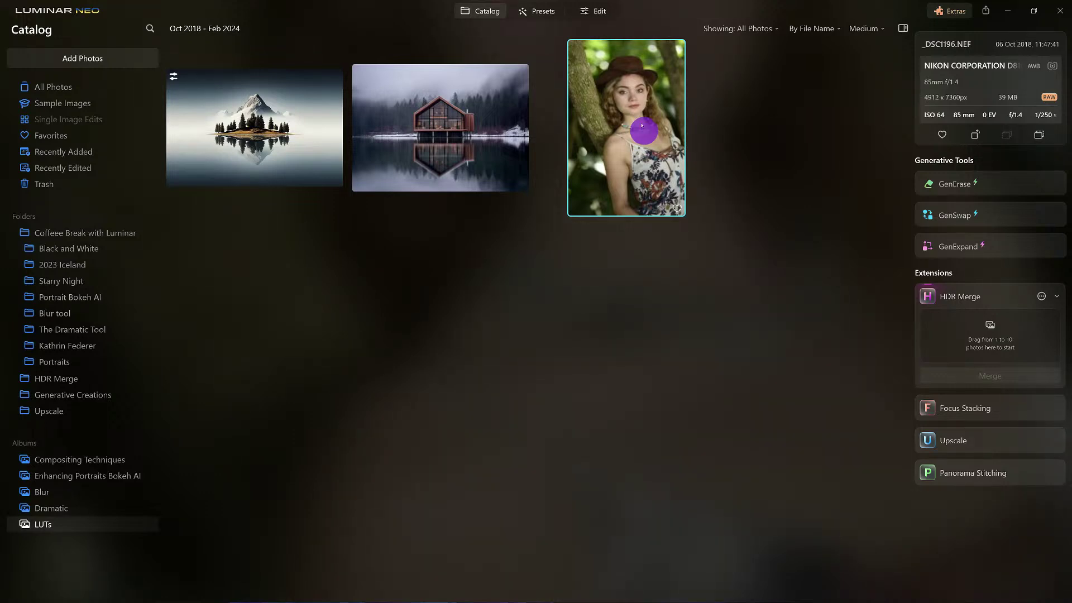
{"action": "left_click", "coordinate": [548, 11]}
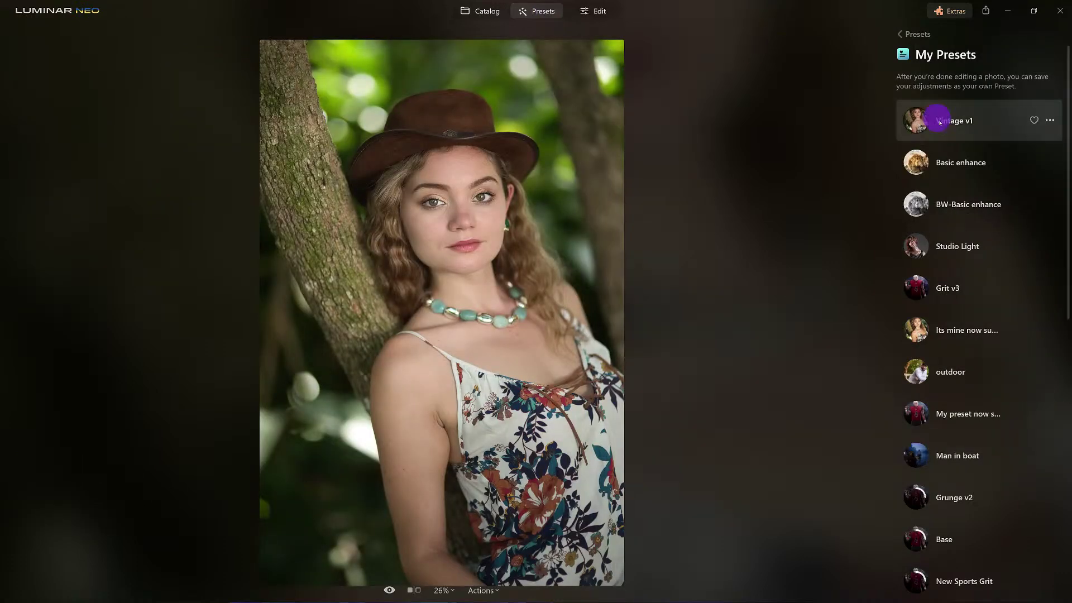
{"action": "left_click", "coordinate": [944, 119]}
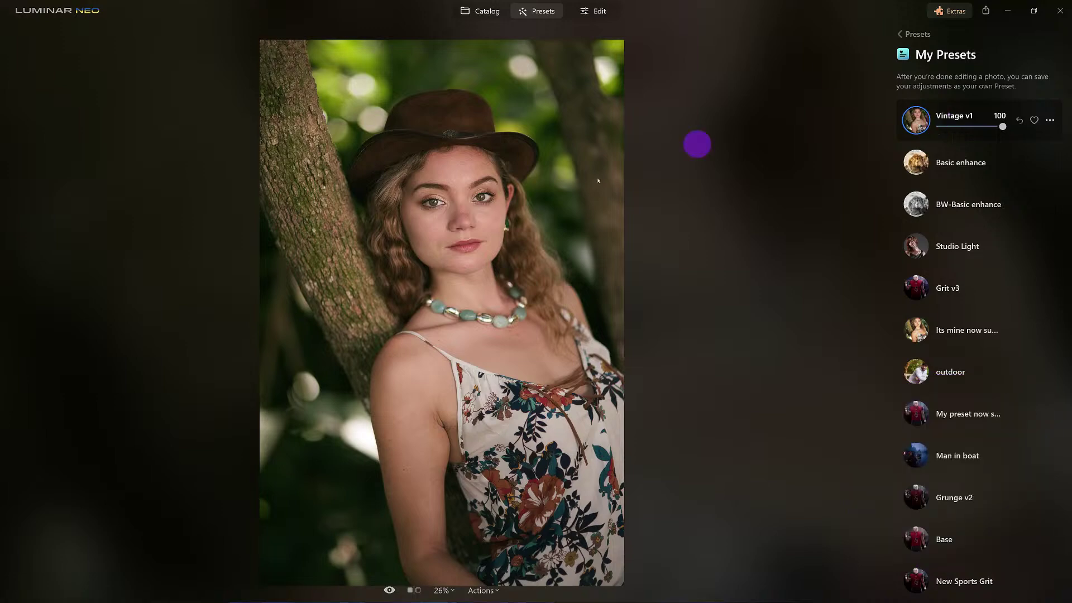
Step: Return to the catalog and copy the adjustments of the hat portrait in the LUTs album
{"action": "key", "text": "g"}
{"action": "right_click", "coordinate": [624, 128]}
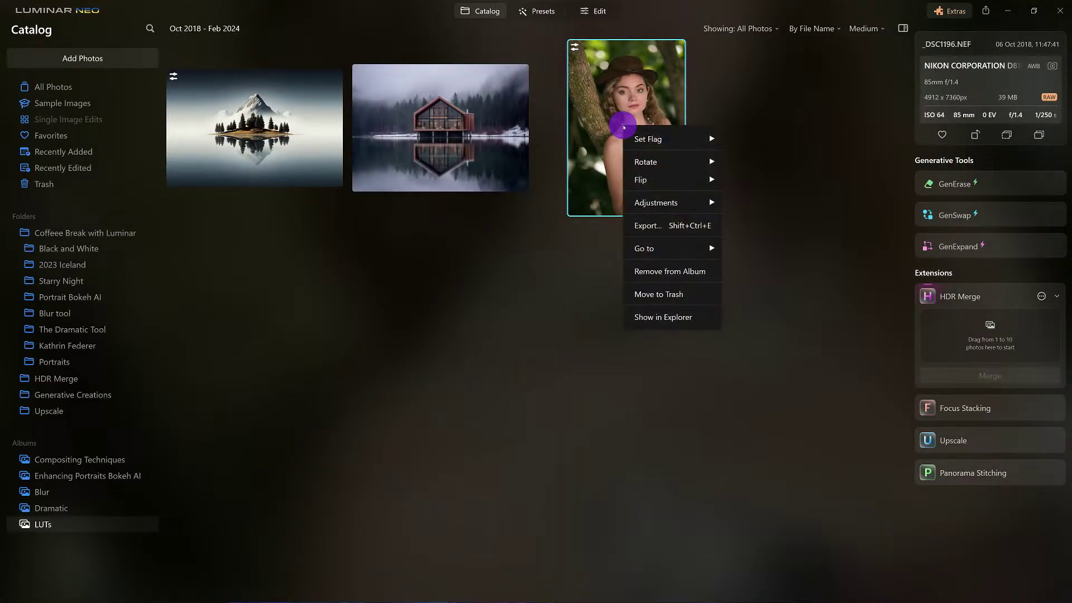
{"action": "mouse_move", "coordinate": [665, 203]}
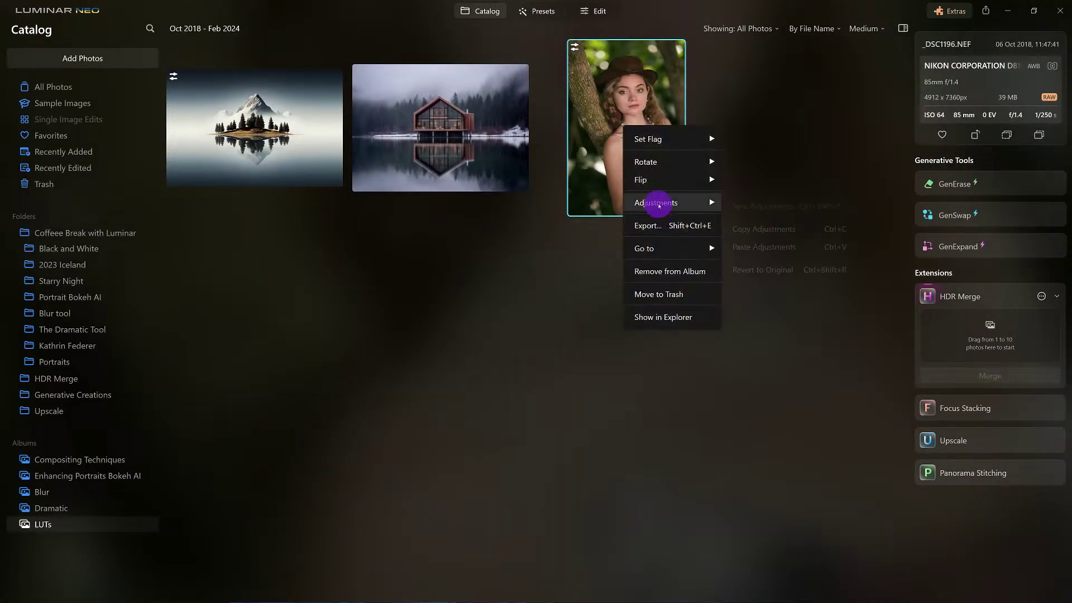
{"action": "left_click", "coordinate": [773, 228]}
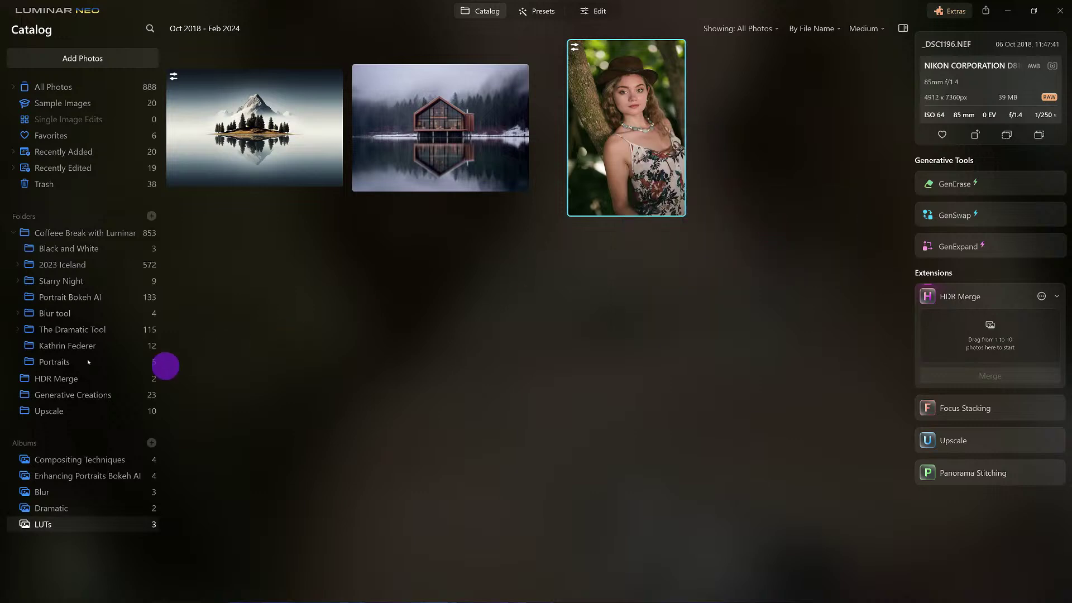
Step: Paste the copied adjustments onto the four unedited photos in the Portraits folder
{"action": "left_click", "coordinate": [54, 362]}
{"action": "left_click", "coordinate": [271, 162]}
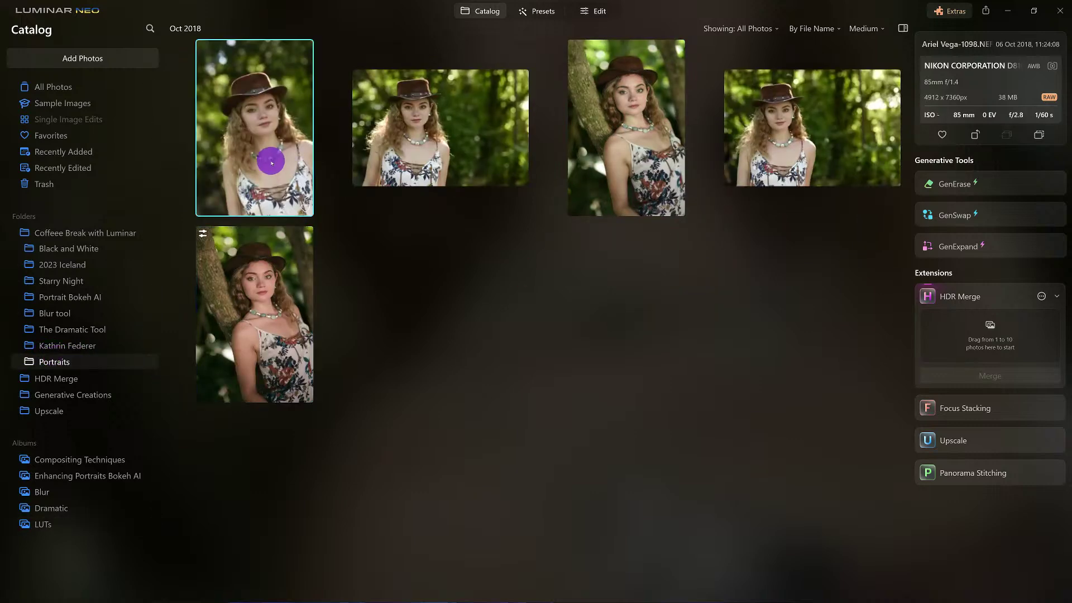
{"action": "left_click", "coordinate": [779, 144], "text": "shift"}
{"action": "right_click", "coordinate": [778, 144]}
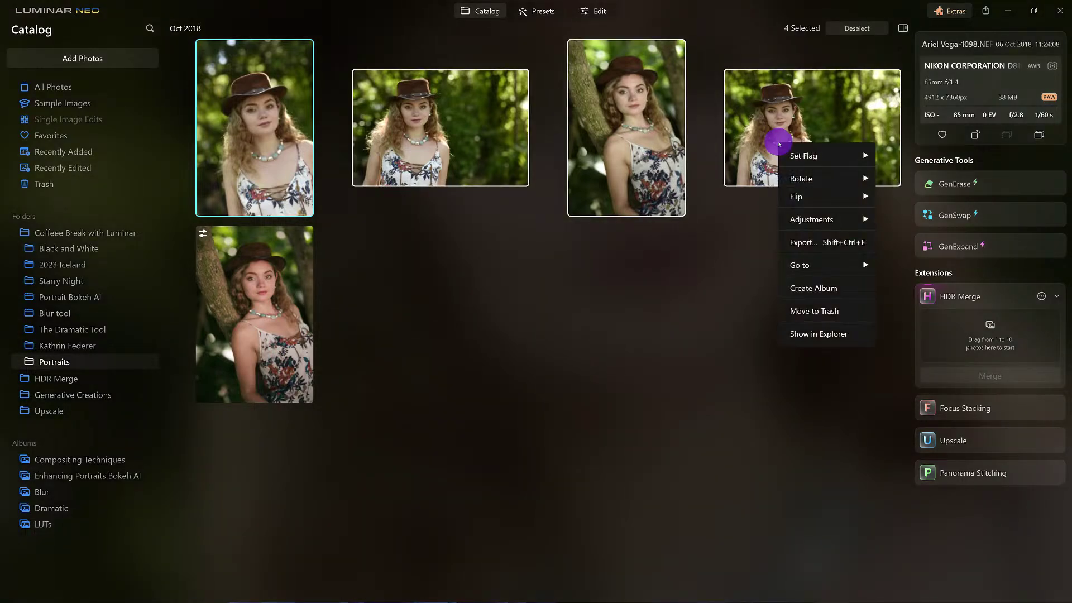
{"action": "mouse_move", "coordinate": [793, 218]}
{"action": "left_click", "coordinate": [918, 266]}
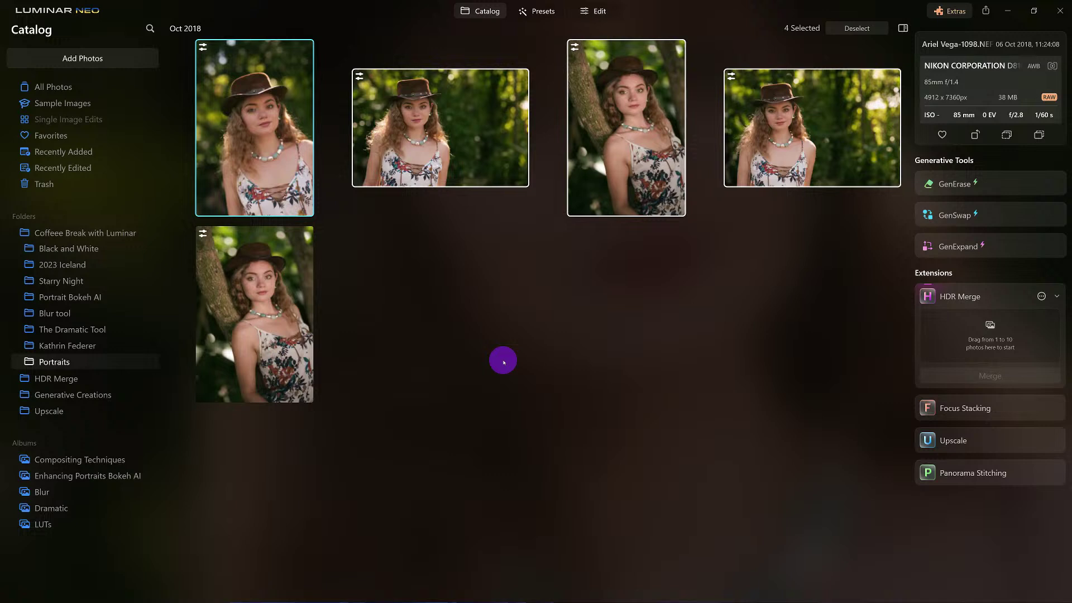
Step: Open the edited portrait _DSC1196.NEF from the Portraits folder and view its editing tools and the saved presets
{"action": "double_click", "coordinate": [283, 354]}
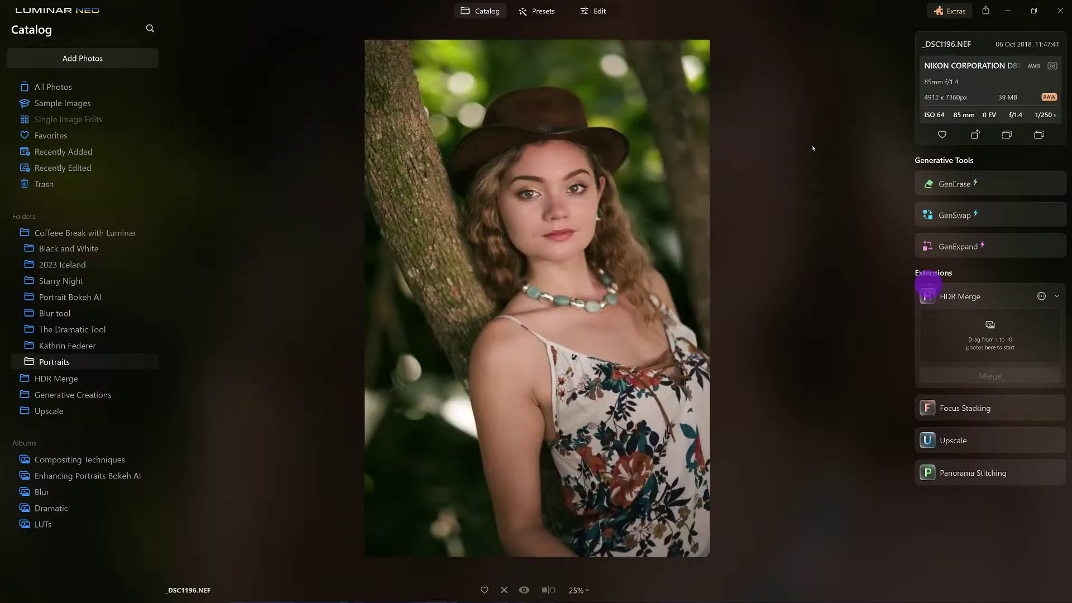
{"action": "left_click", "coordinate": [597, 12]}
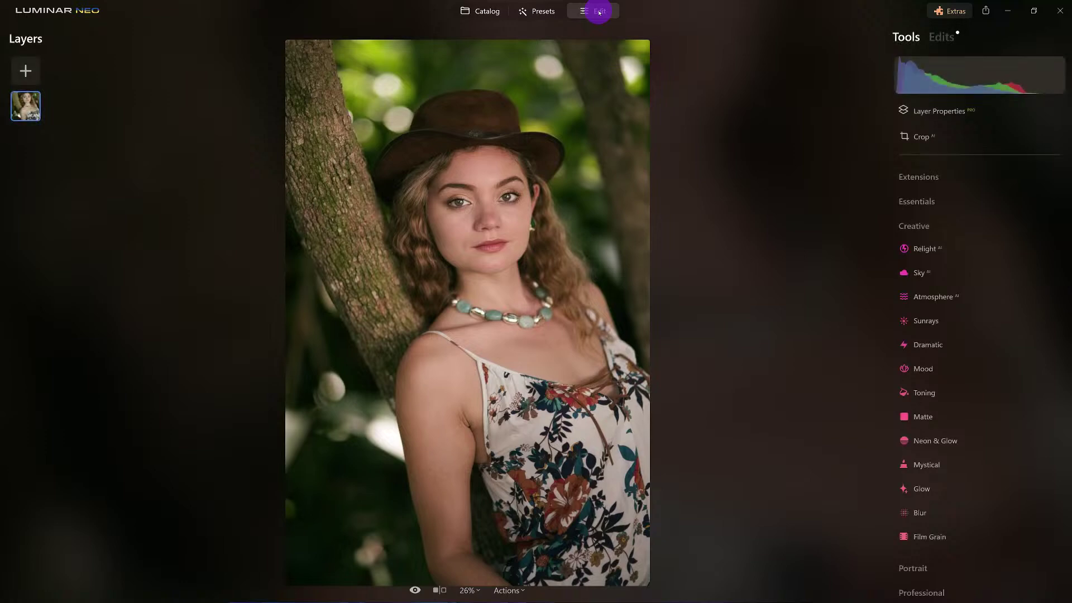
{"action": "left_click", "coordinate": [541, 11]}
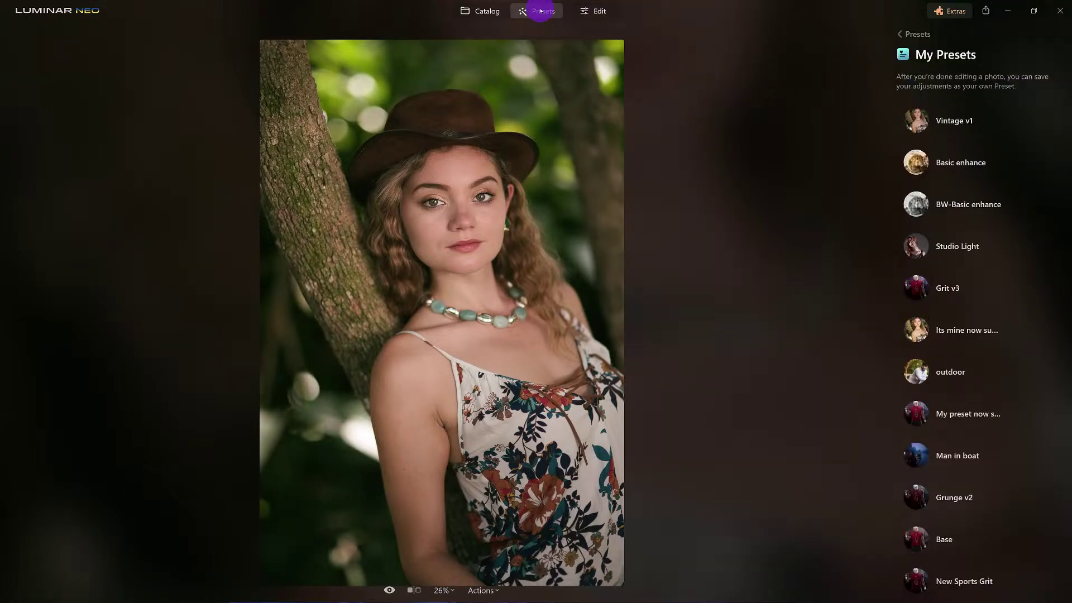
Step: Apply the Celebrate preset from the Favorites collection to the portrait
{"action": "left_click", "coordinate": [900, 34]}
{"action": "left_click", "coordinate": [931, 162]}
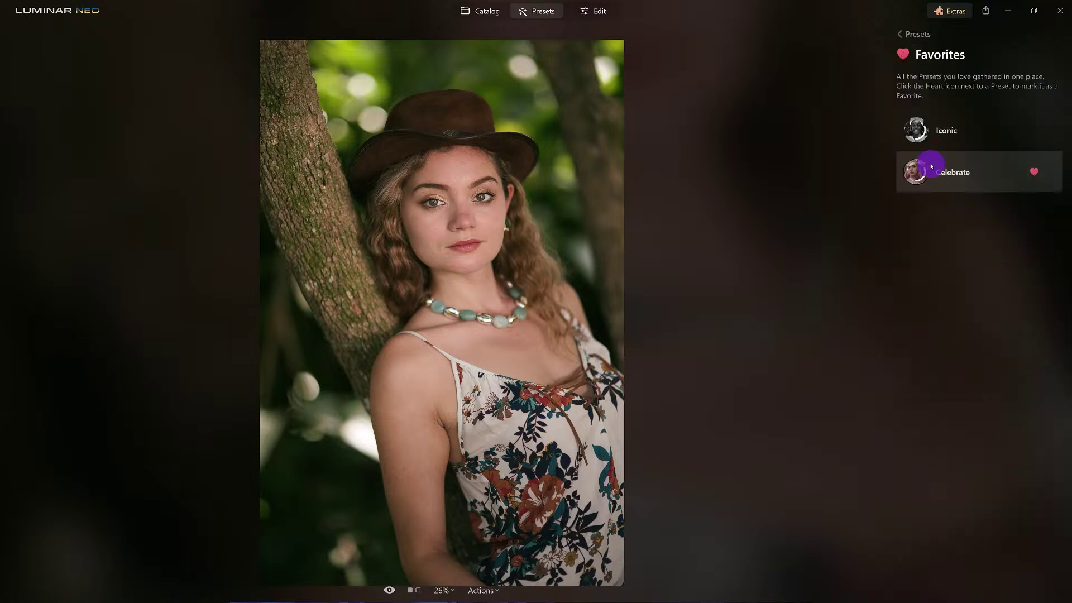
{"action": "mouse_move", "coordinate": [957, 173]}
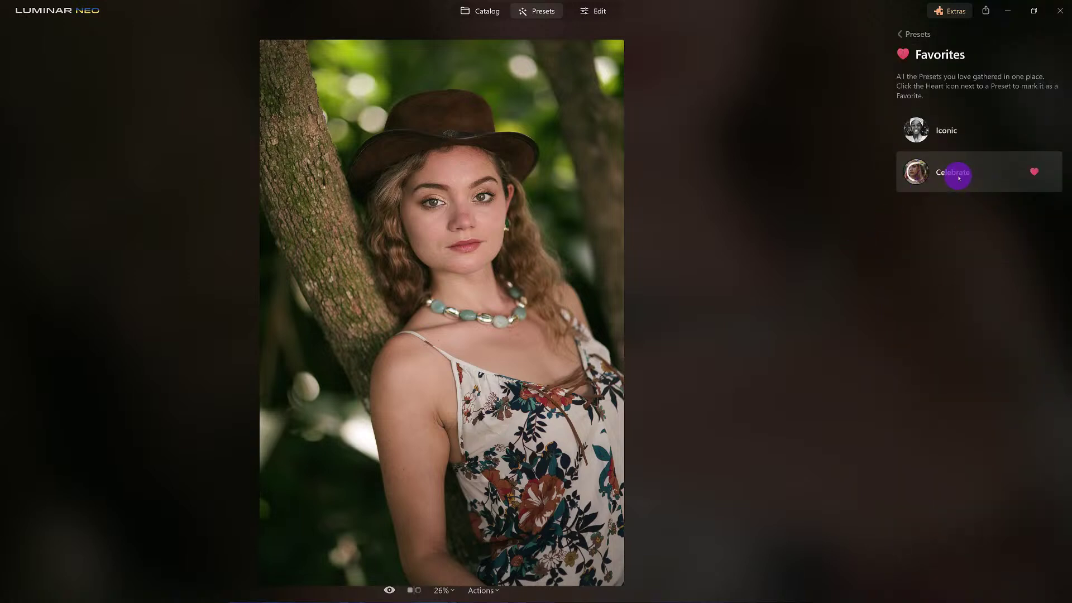
{"action": "left_click", "coordinate": [959, 177]}
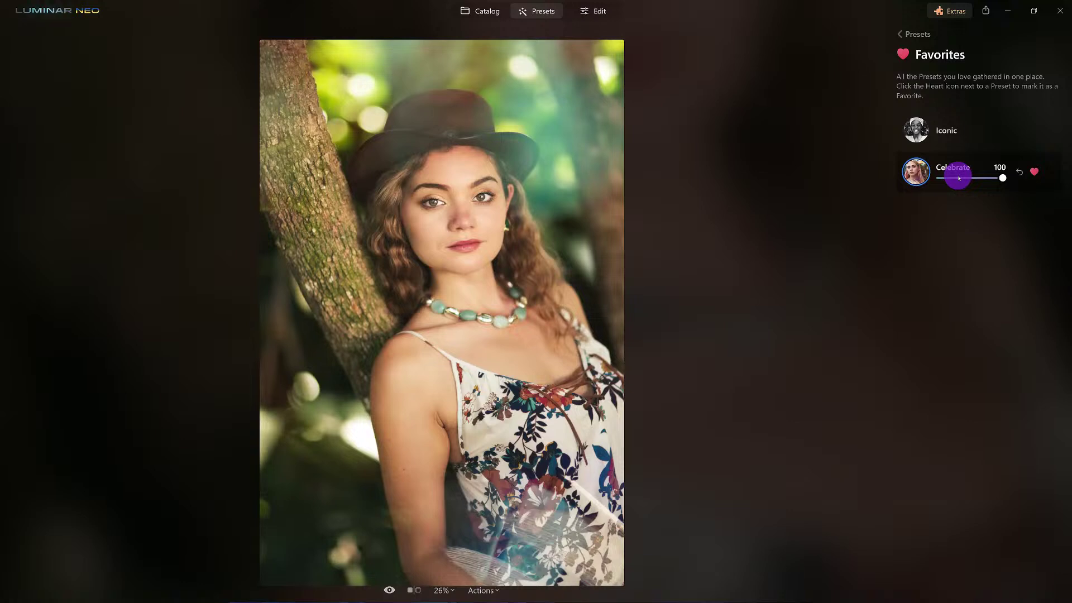
Step: Return to editing and remove the Screen-blended overlay layer above the portrait
{"action": "left_click", "coordinate": [597, 8]}
{"action": "left_click", "coordinate": [25, 103]}
{"action": "right_click", "coordinate": [28, 104]}
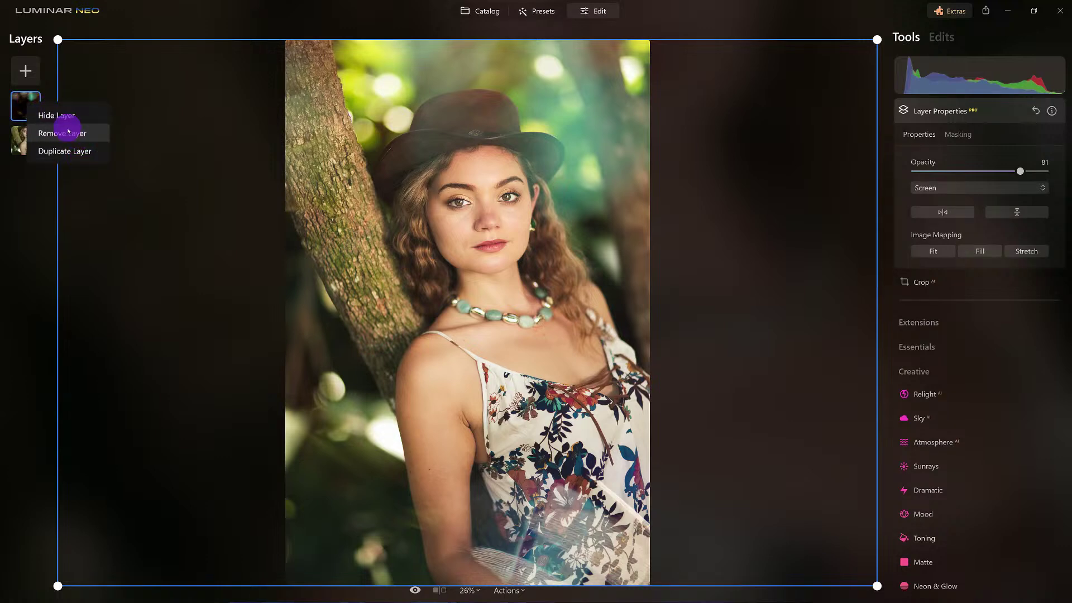
{"action": "left_click", "coordinate": [92, 133]}
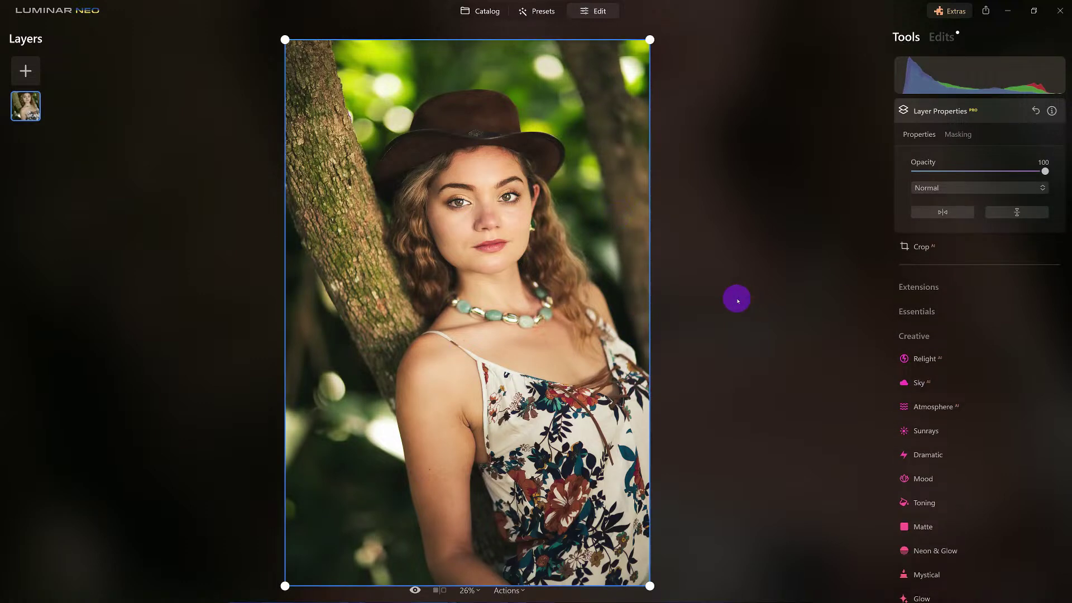
Step: Open the Mood adjustment among the portrait's applied edits and set its Contrast to -53
{"action": "left_click", "coordinate": [944, 40]}
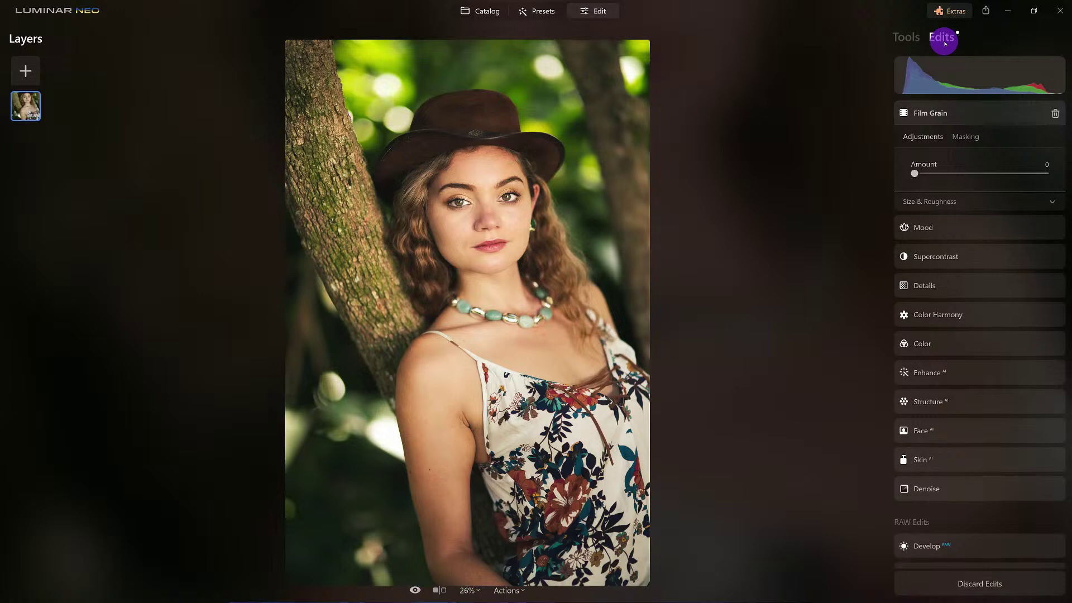
{"action": "left_click", "coordinate": [960, 112]}
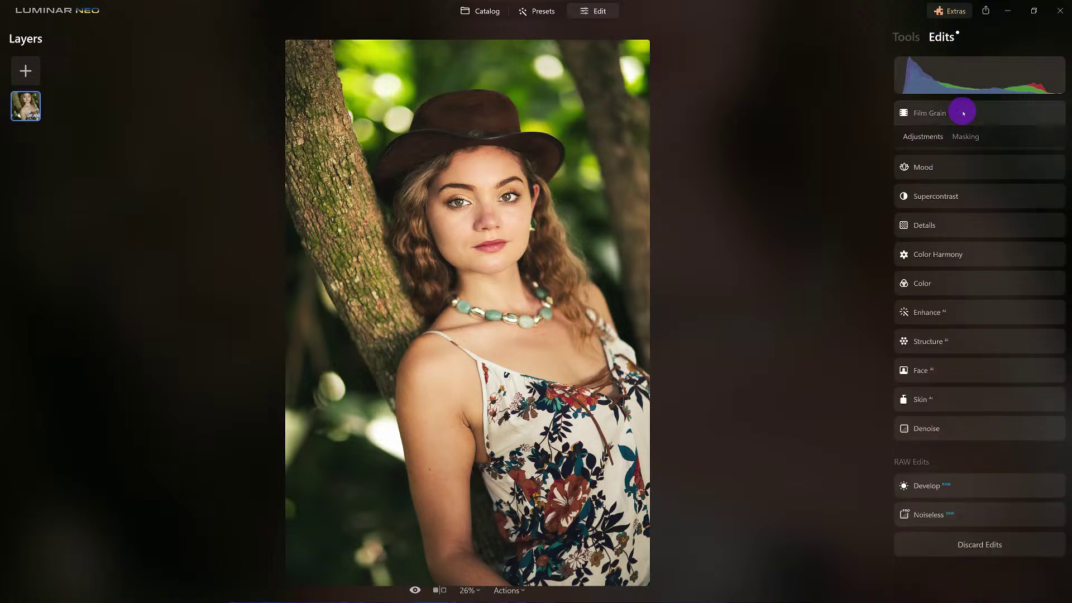
{"action": "left_click", "coordinate": [959, 146]}
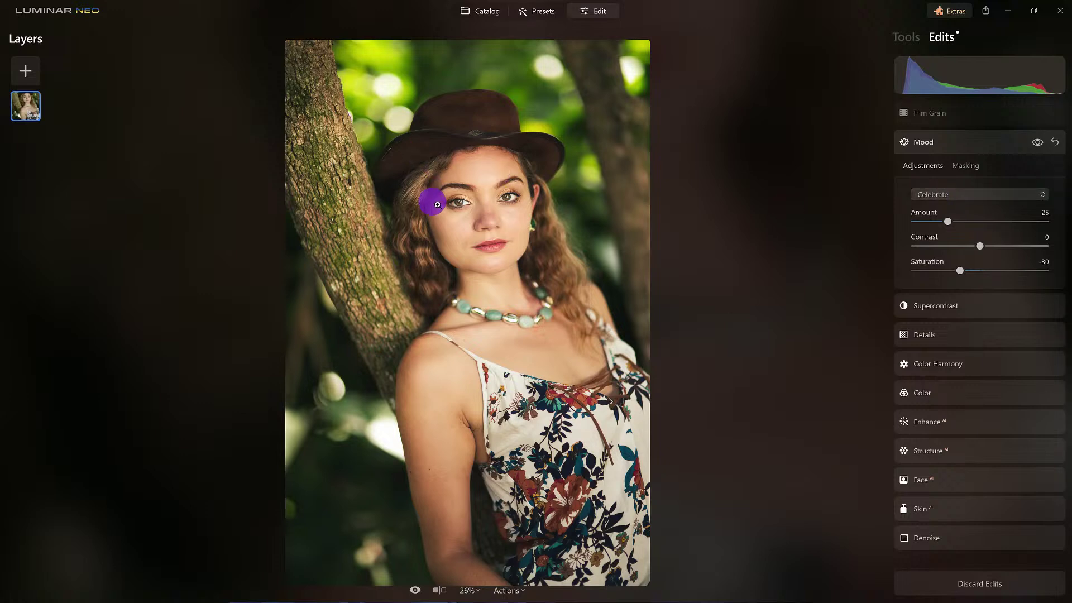
{"action": "left_click_drag", "start_coordinate": [980, 246], "coordinate": [945, 247]}
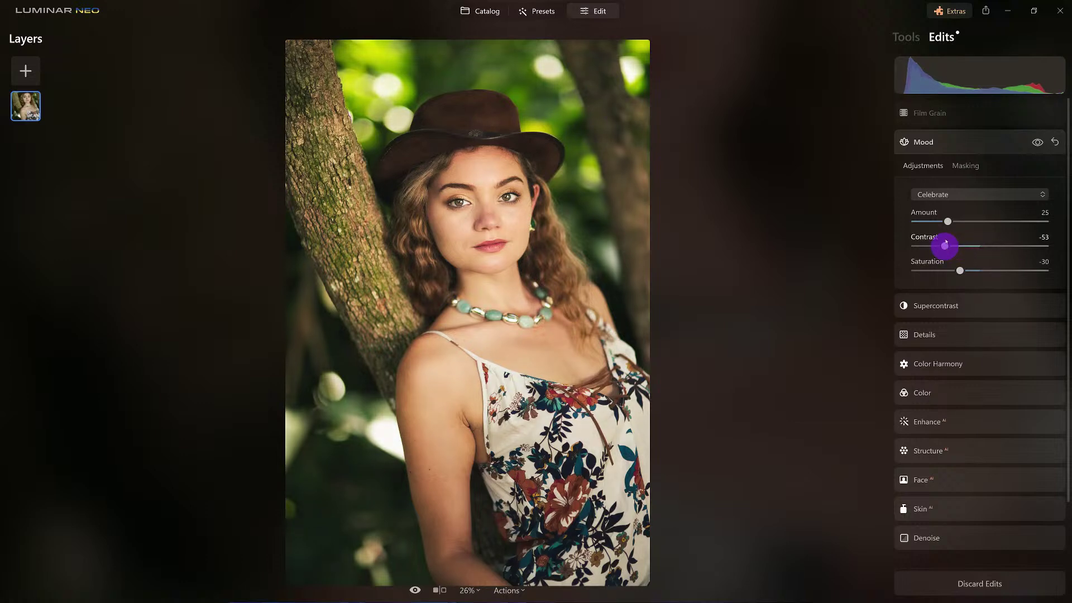
Step: Delete the Film Grain adjustment from the portrait's applied edits
{"action": "left_click", "coordinate": [947, 117]}
{"action": "left_click", "coordinate": [1055, 113]}
{"action": "left_click", "coordinate": [965, 115]}
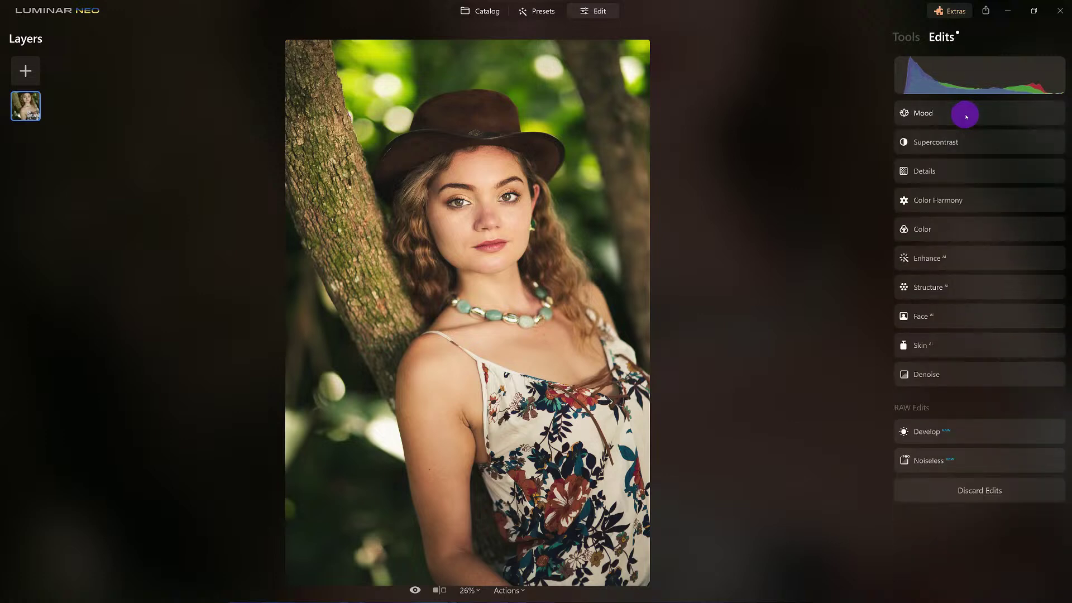
Step: Save the portrait's current adjustments as a preset named Vintage v2
{"action": "left_click", "coordinate": [510, 591]}
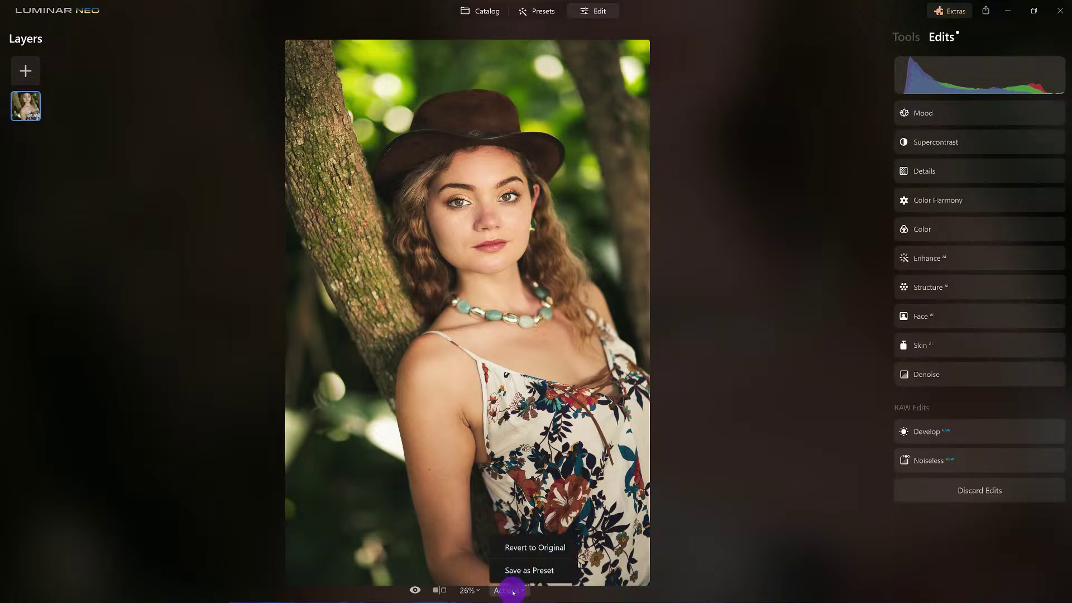
{"action": "left_click", "coordinate": [552, 569]}
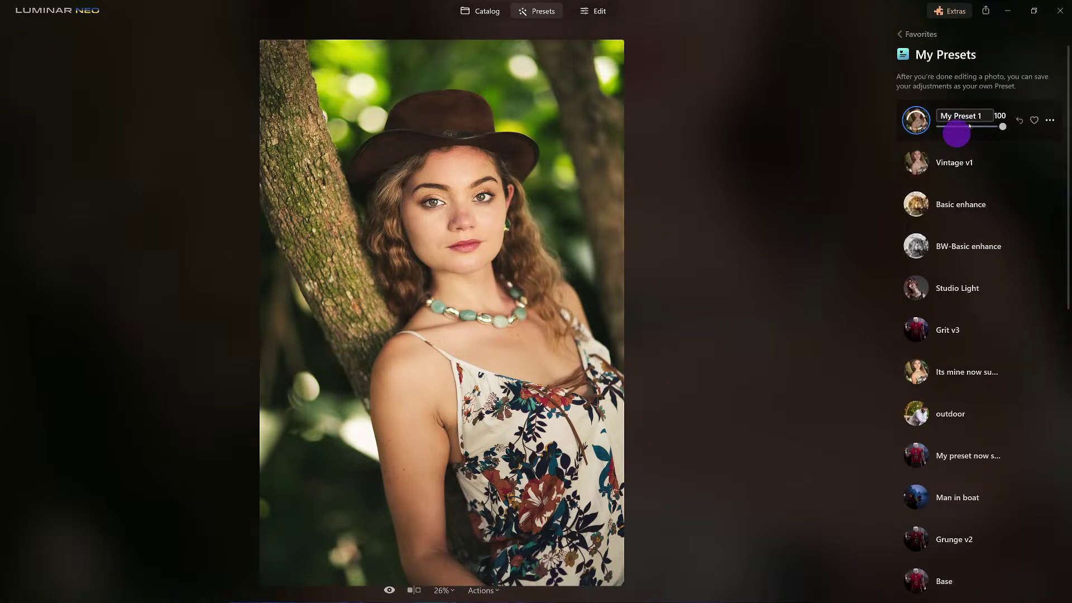
{"action": "left_click_drag", "start_coordinate": [984, 111], "coordinate": [923, 114]}
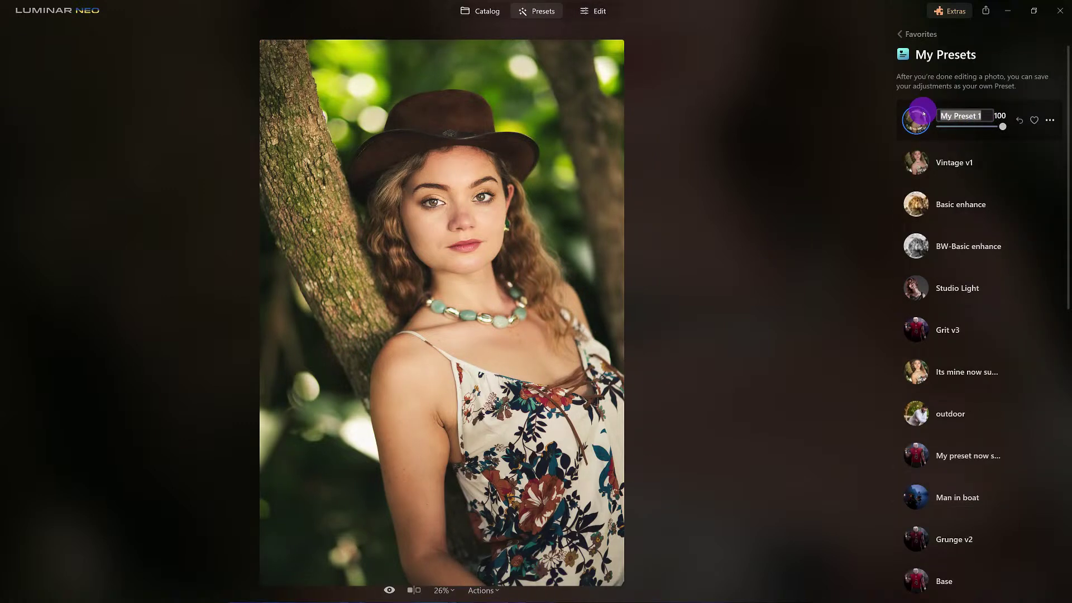
{"action": "type", "text": "Vintage v2"}
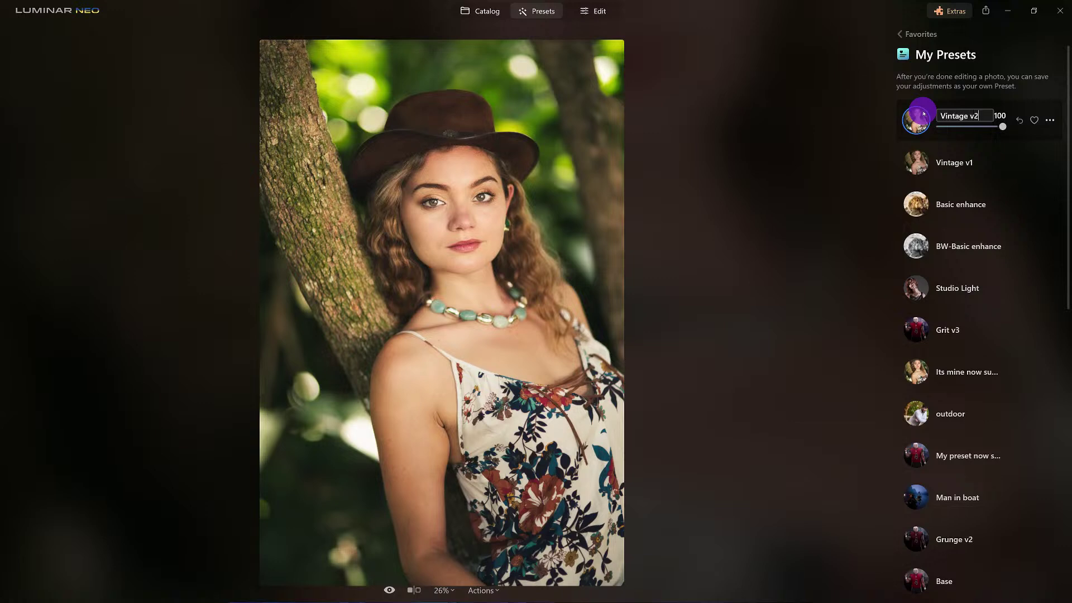
{"action": "key", "text": "Return"}
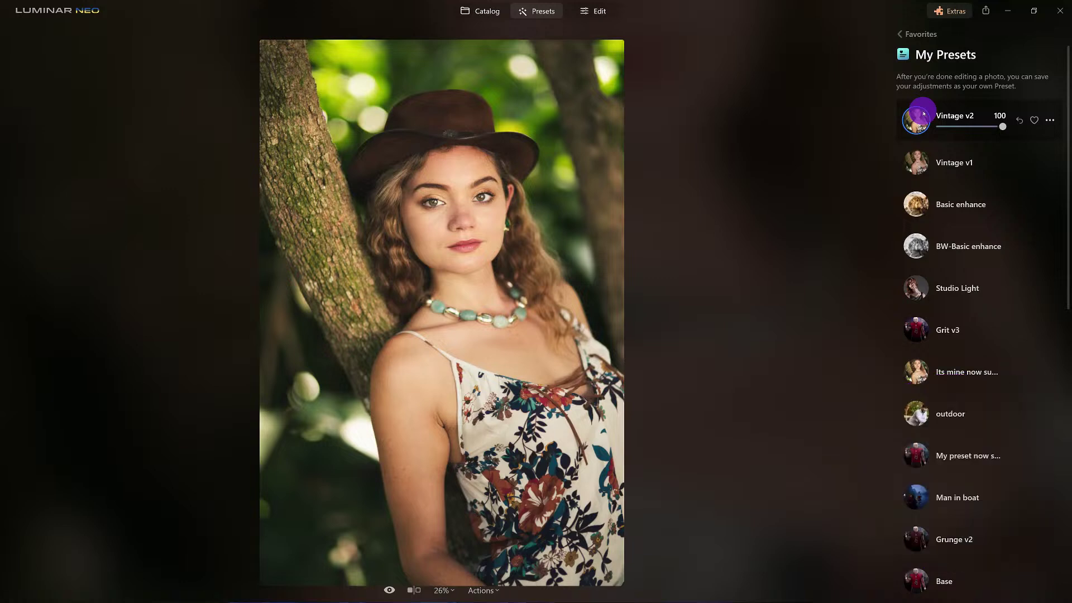
Step: Return to the portrait's applied edits and view the Custom LUTs available for the Mood adjustment
{"action": "left_click", "coordinate": [591, 14]}
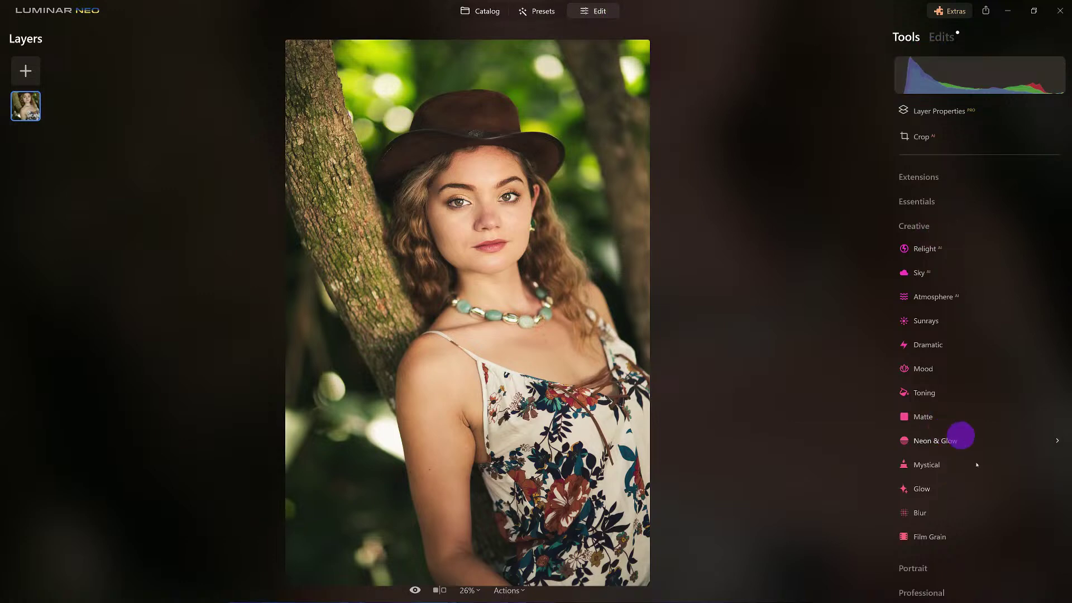
{"action": "left_click", "coordinate": [941, 39]}
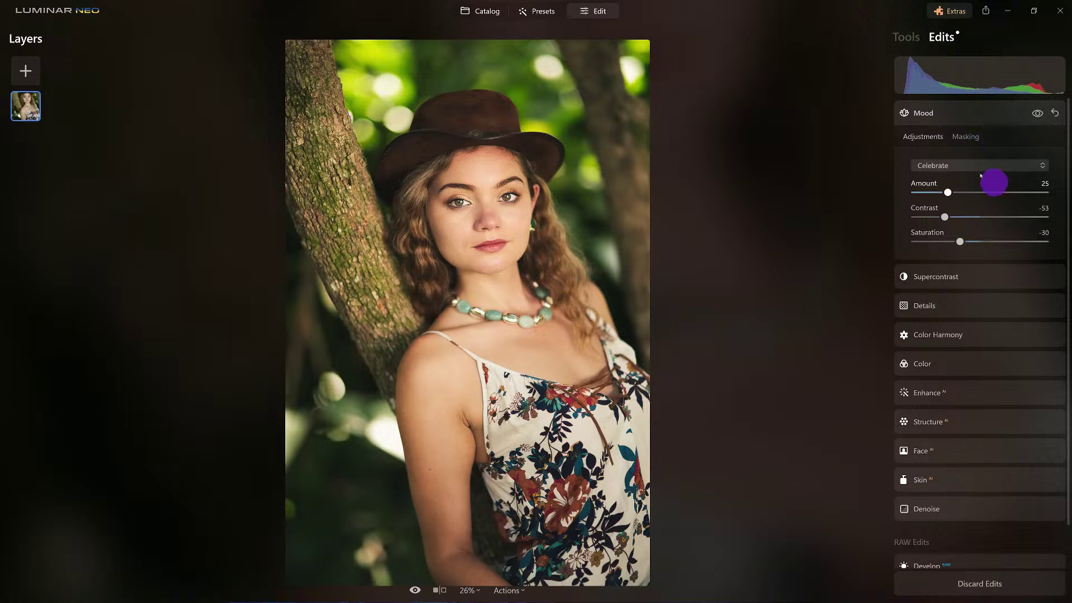
{"action": "left_click", "coordinate": [951, 164]}
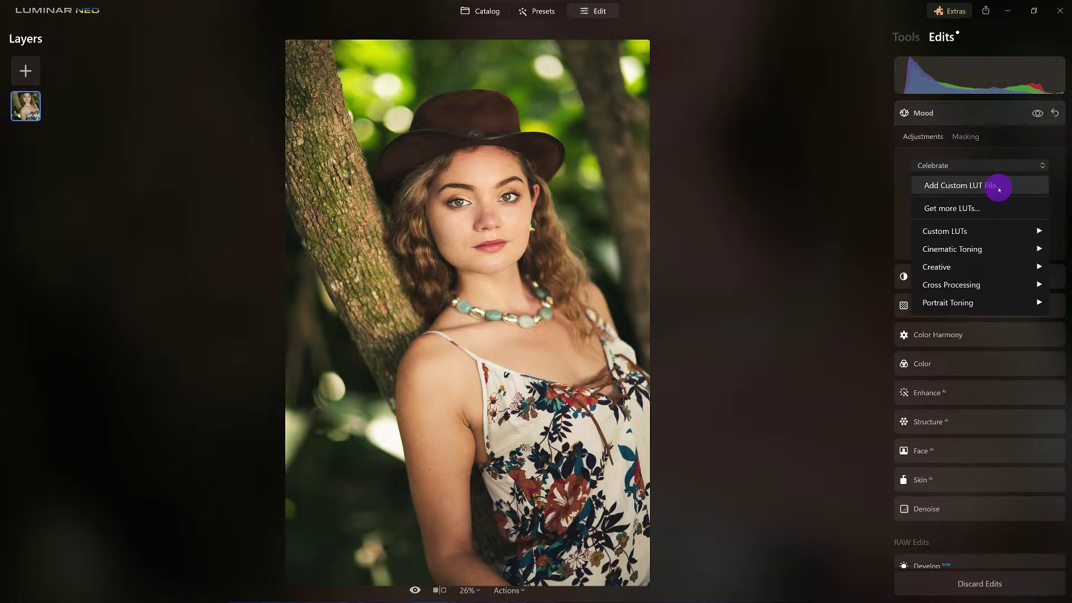
{"action": "mouse_move", "coordinate": [943, 230]}
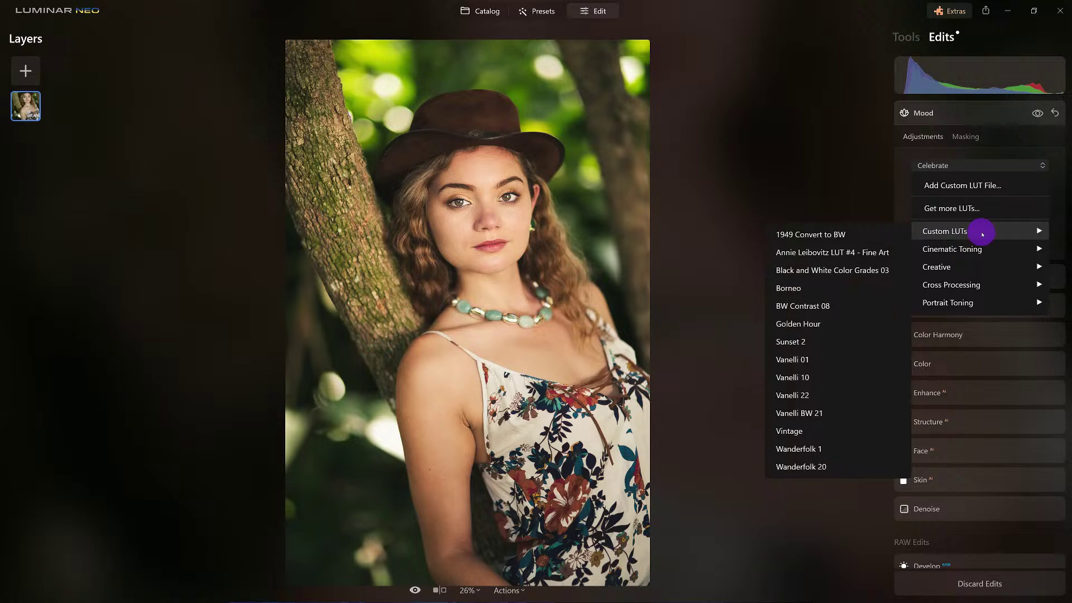
Step: Start adding a custom LUT file to Mood and browse to the _Photography\_Assets\LUT folder on the Data (D:) drive
{"action": "left_click", "coordinate": [984, 187]}
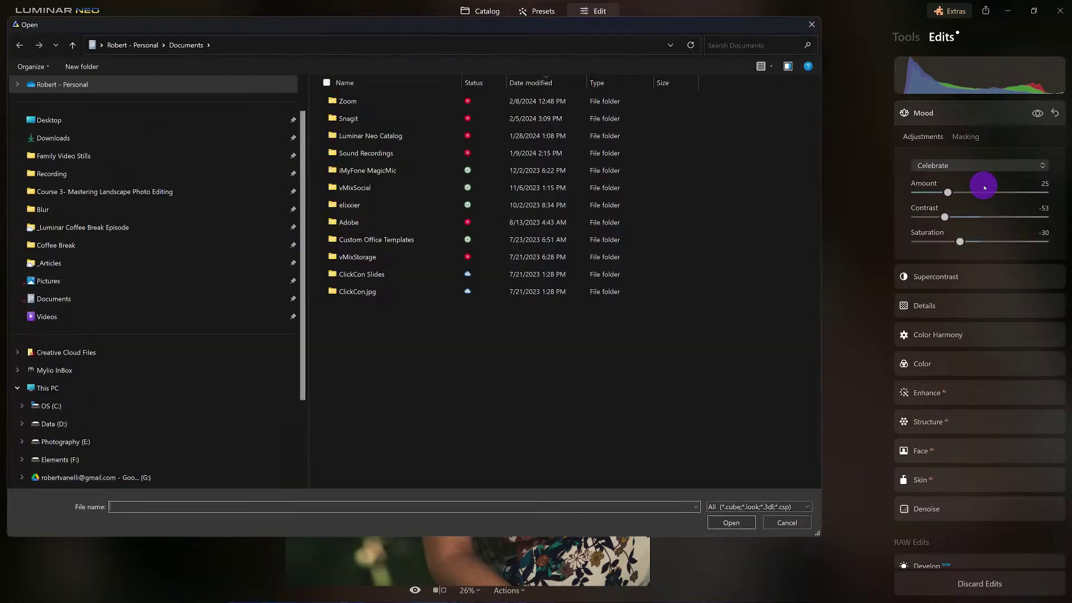
{"action": "left_click_drag", "start_coordinate": [228, 24], "coordinate": [302, 62]}
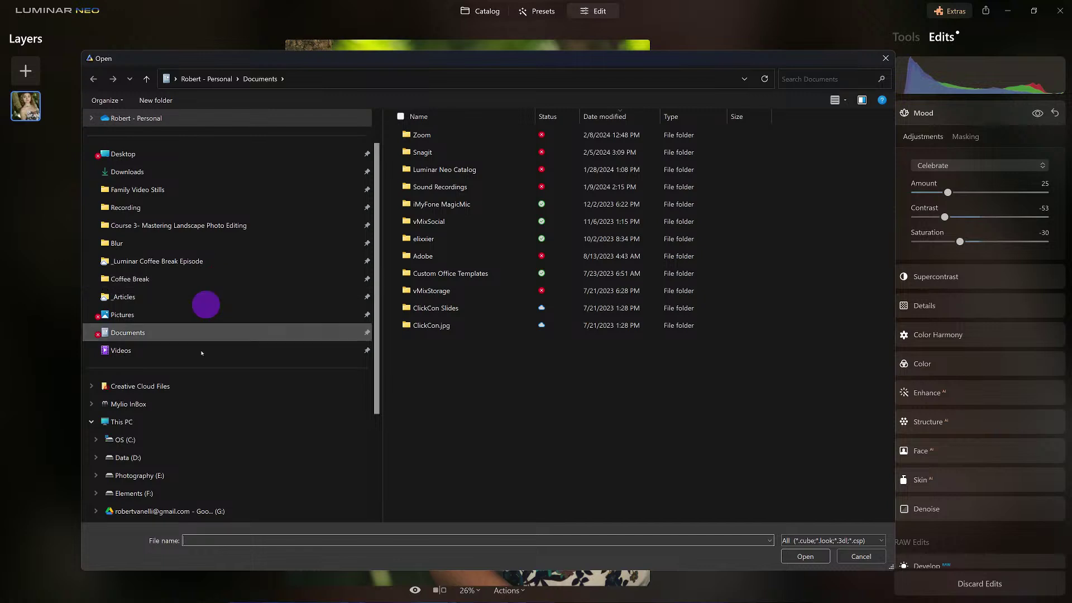
{"action": "scroll", "coordinate": [183, 364], "scroll_direction": "up", "scroll_amount": 1}
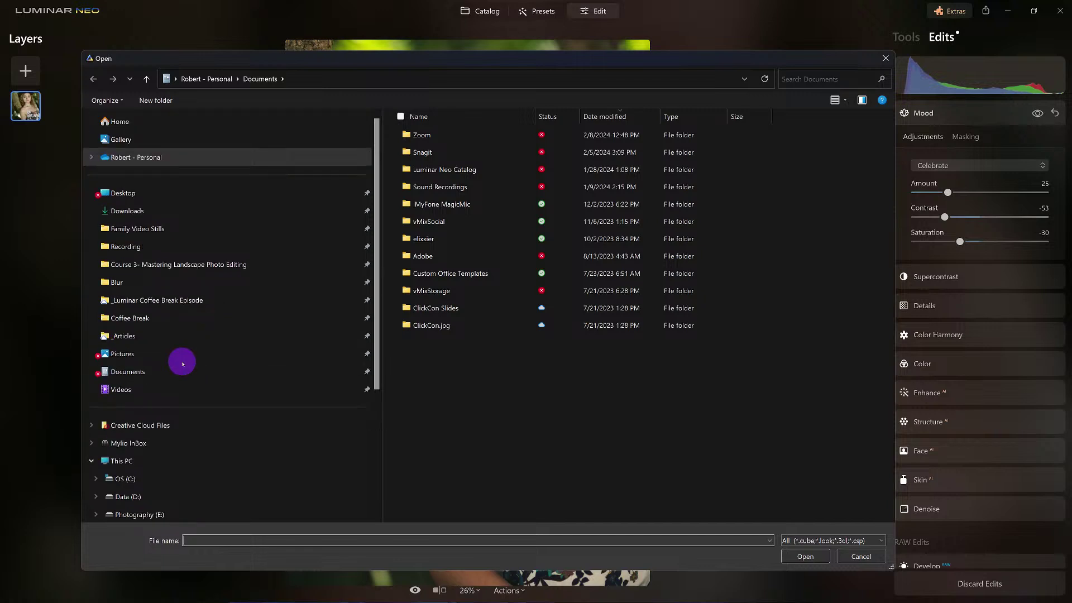
{"action": "scroll", "coordinate": [183, 364], "scroll_direction": "down", "scroll_amount": 4}
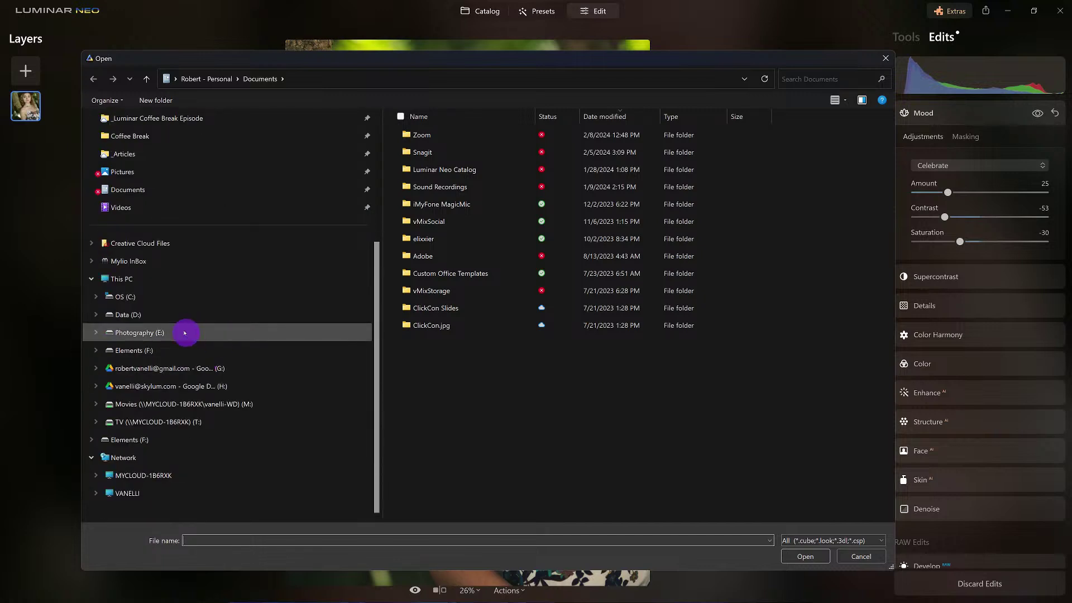
{"action": "left_click", "coordinate": [168, 315]}
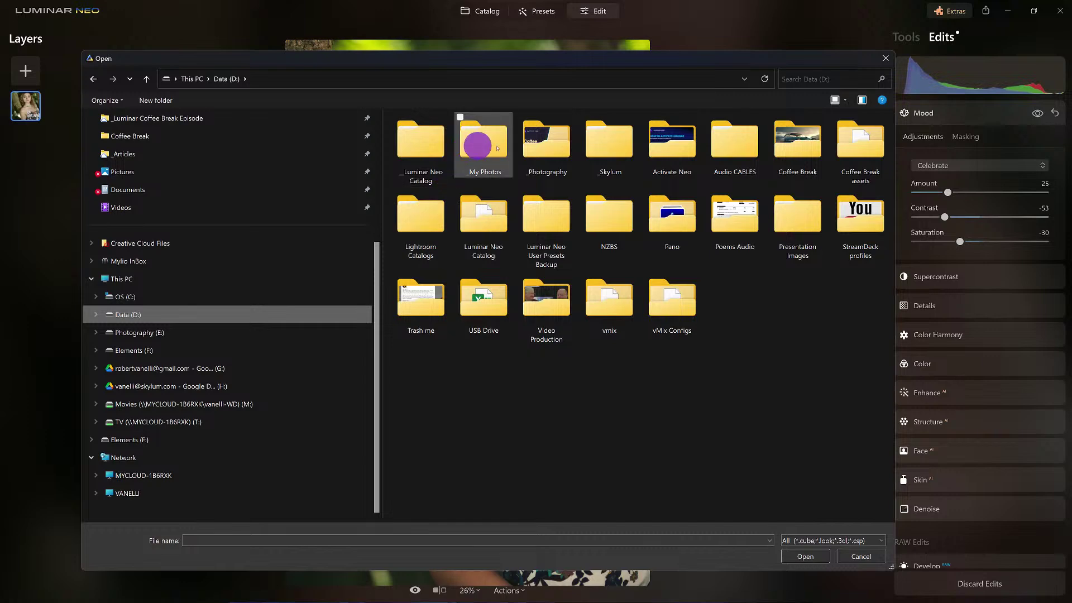
{"action": "double_click", "coordinate": [556, 148]}
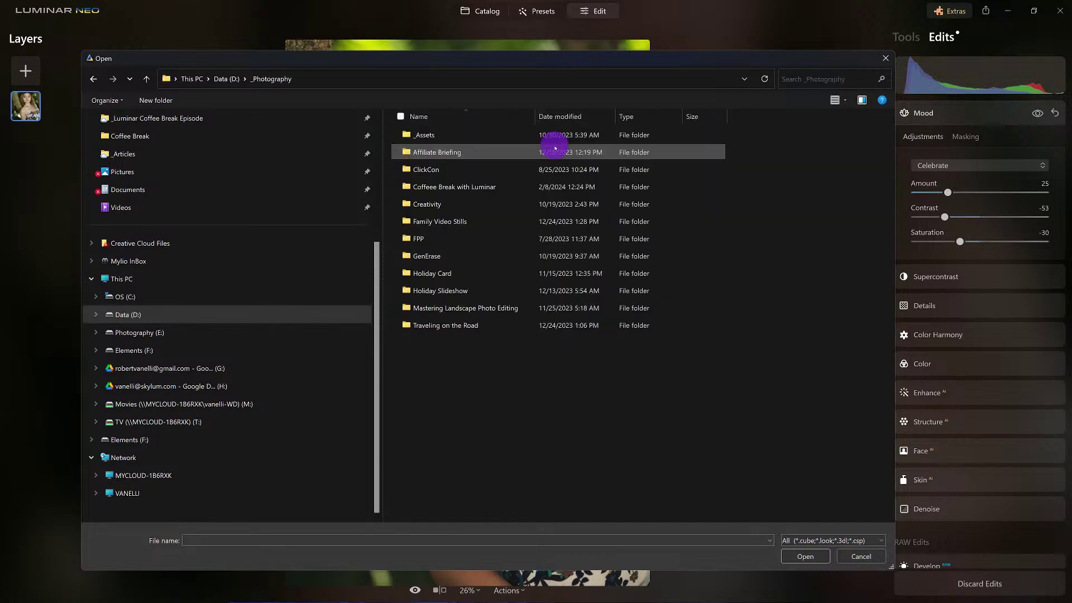
{"action": "double_click", "coordinate": [480, 136]}
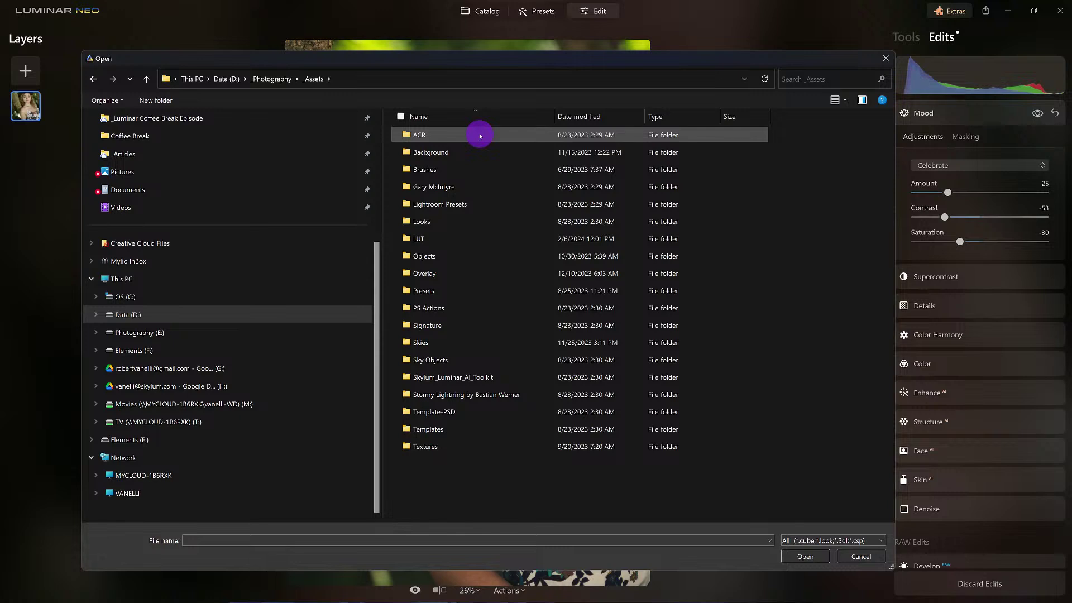
{"action": "left_click", "coordinate": [269, 82]}
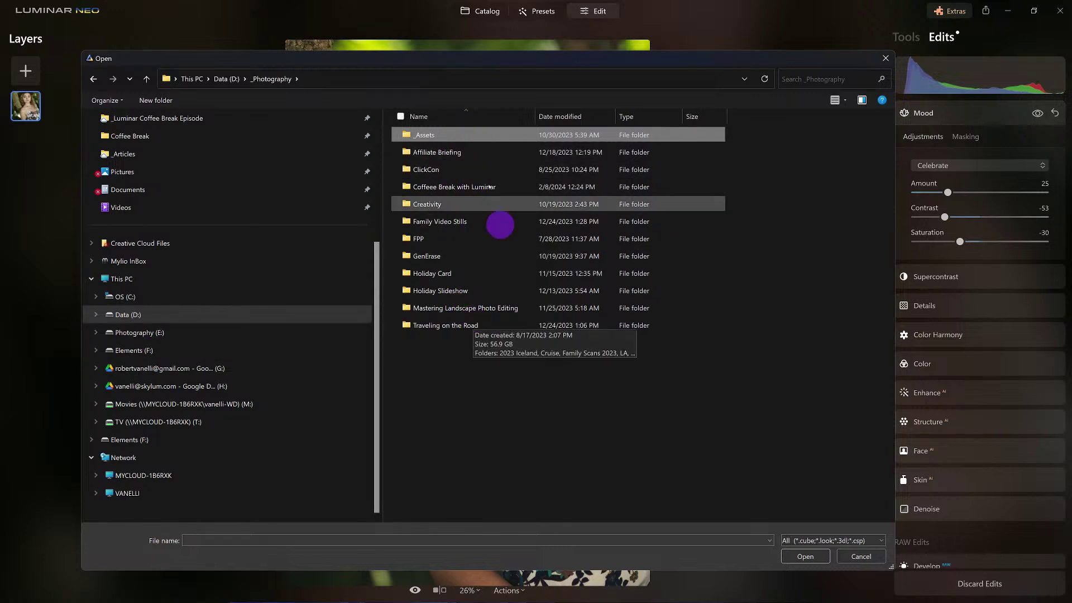
{"action": "double_click", "coordinate": [447, 135]}
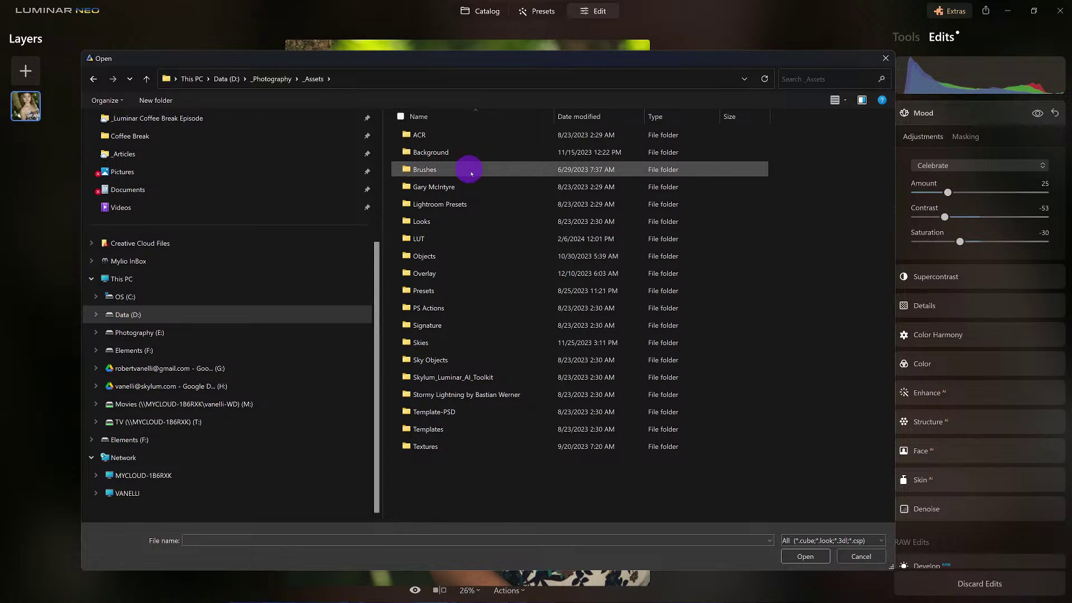
{"action": "double_click", "coordinate": [479, 244]}
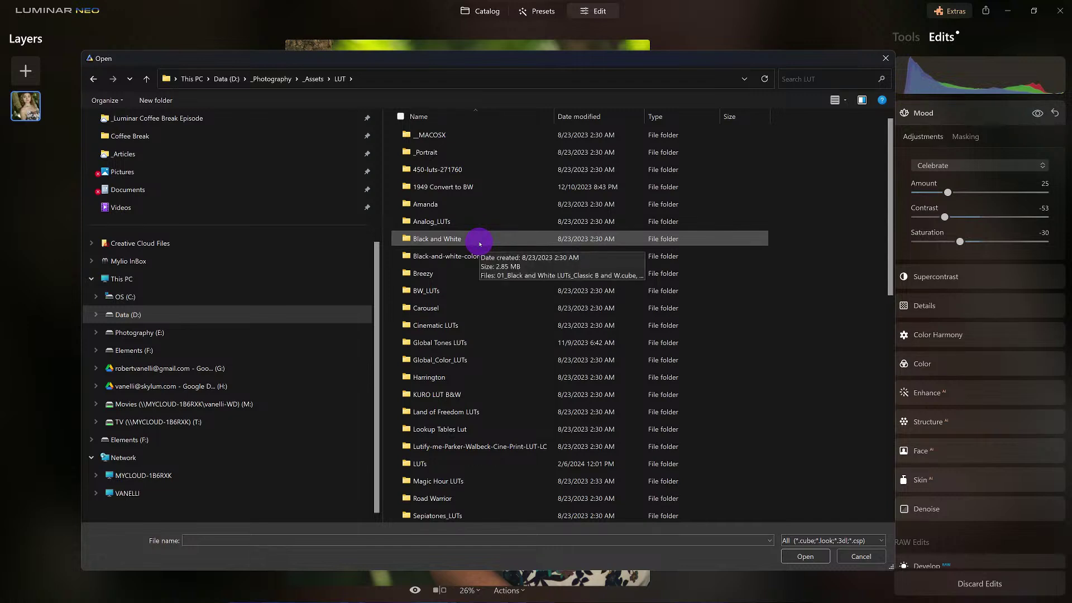
Step: Look through the collections in the LUT folder, and leave the file selection without adding a LUT
{"action": "scroll", "coordinate": [479, 244], "scroll_direction": "down", "scroll_amount": 1}
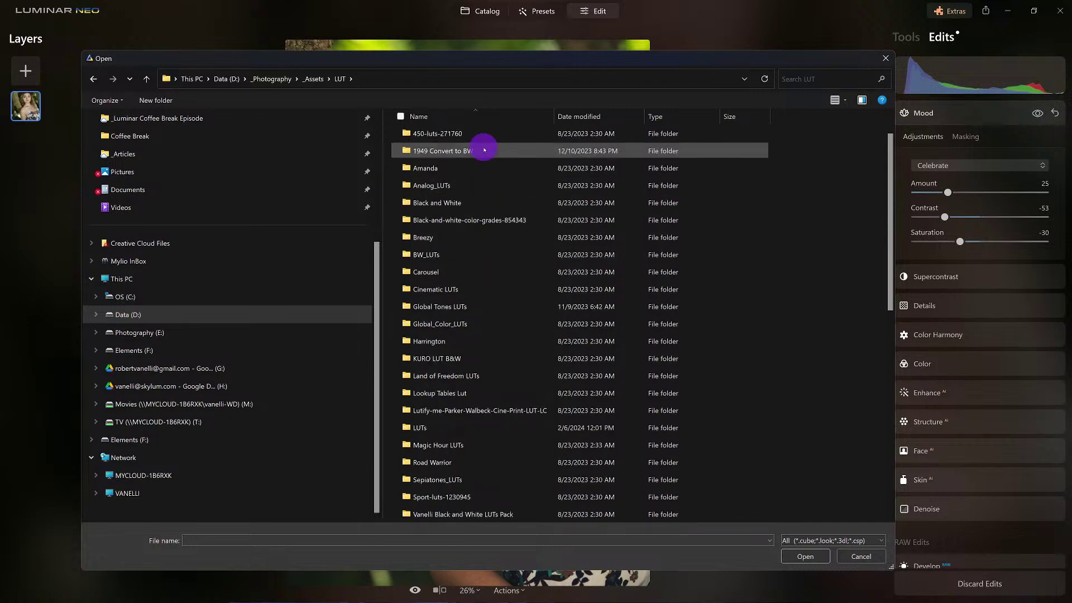
{"action": "scroll", "coordinate": [494, 149], "scroll_direction": "down", "scroll_amount": 1}
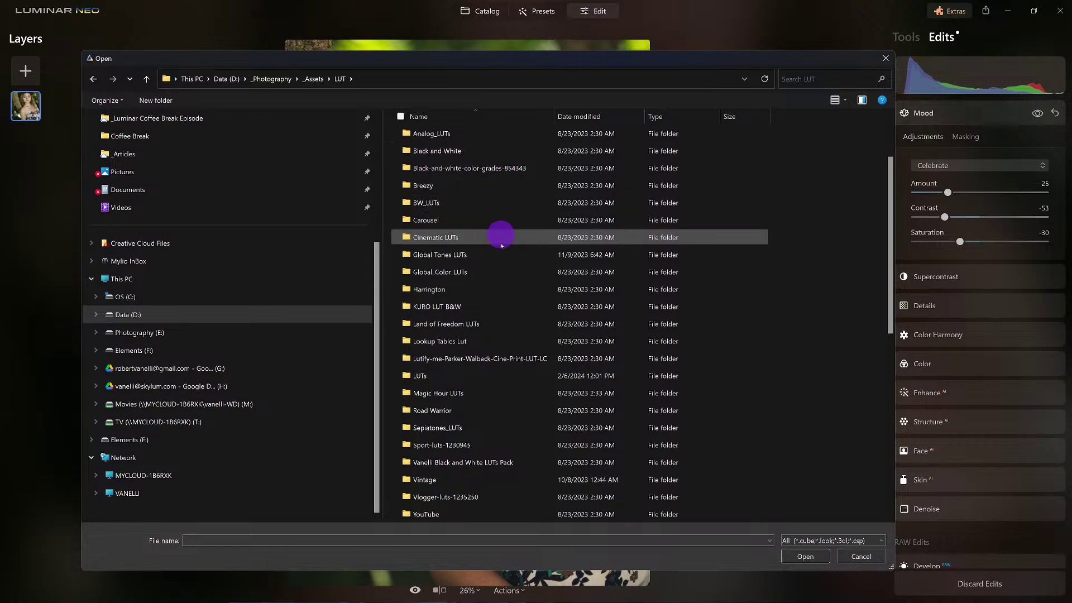
{"action": "scroll", "coordinate": [466, 384], "scroll_direction": "up", "scroll_amount": 2}
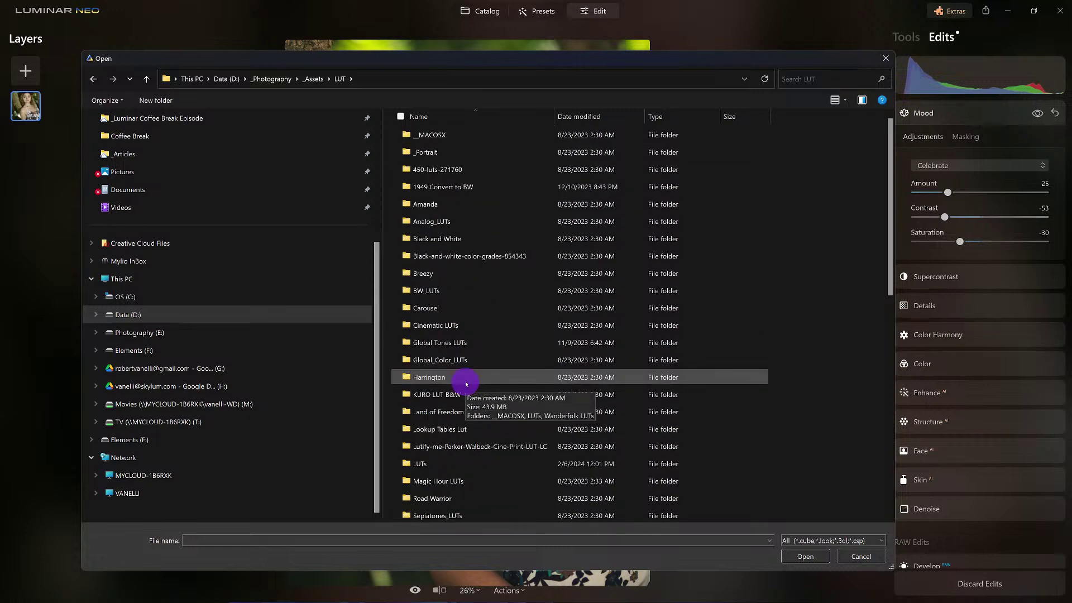
{"action": "scroll", "coordinate": [466, 384], "scroll_direction": "down", "scroll_amount": 1}
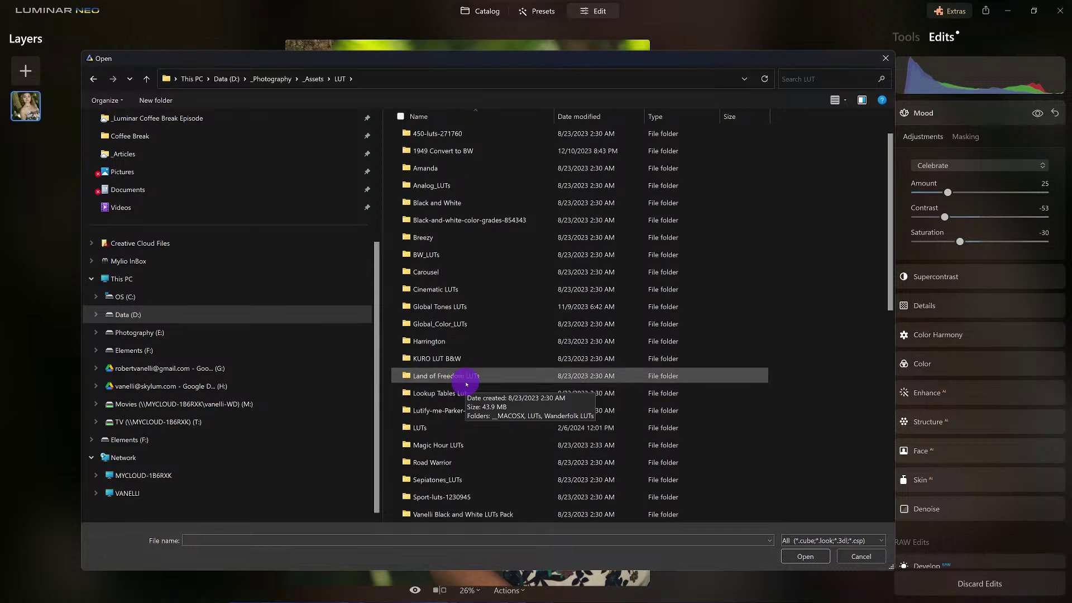
{"action": "scroll", "coordinate": [467, 384], "scroll_direction": "down", "scroll_amount": 1}
{"action": "scroll", "coordinate": [466, 384], "scroll_direction": "down", "scroll_amount": 1}
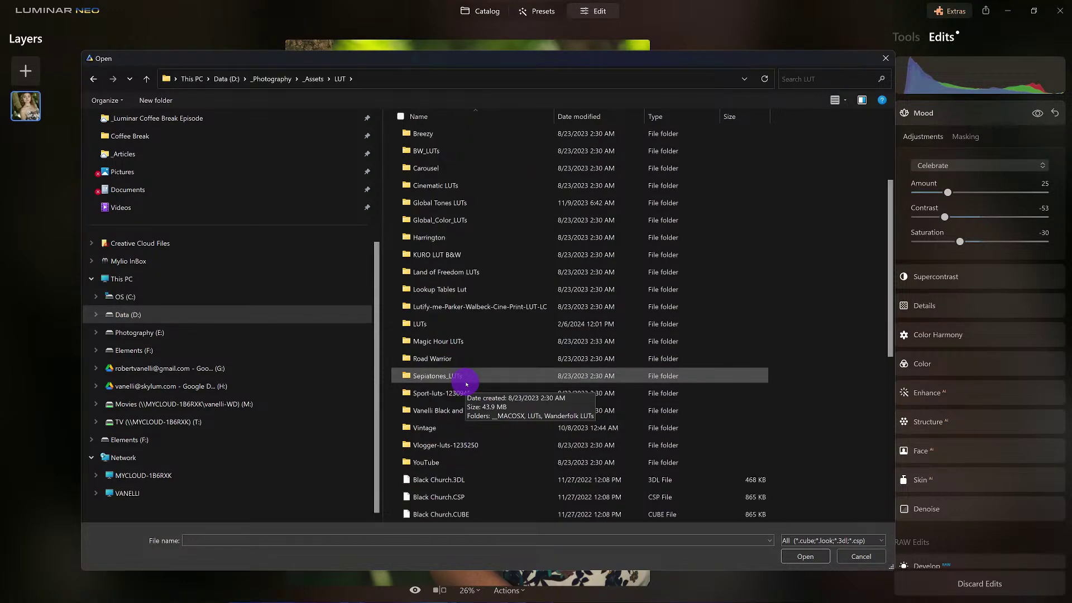
{"action": "scroll", "coordinate": [466, 384], "scroll_direction": "up", "scroll_amount": 1}
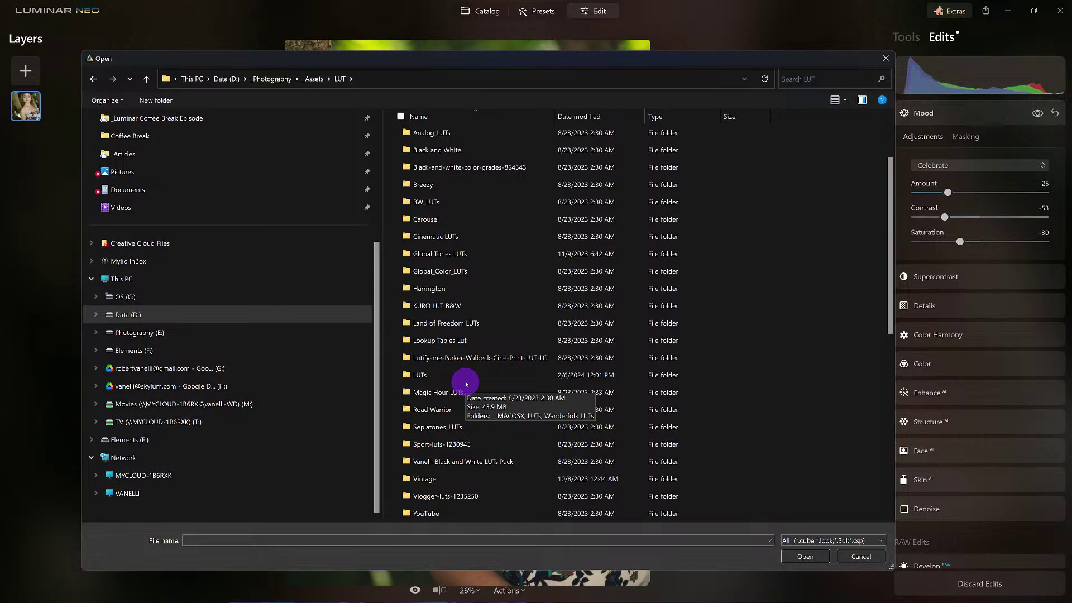
{"action": "left_click", "coordinate": [862, 556]}
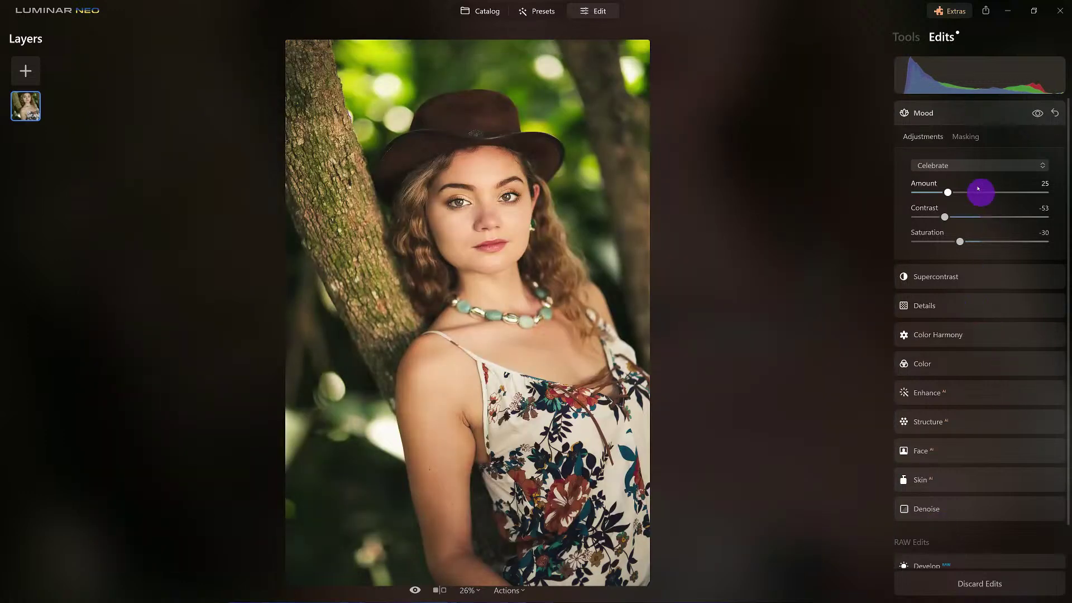
Step: Start adding a custom LUT file to the Mood adjustment again and open D:\_Photography\_Assets\LUT
{"action": "left_click", "coordinate": [977, 165]}
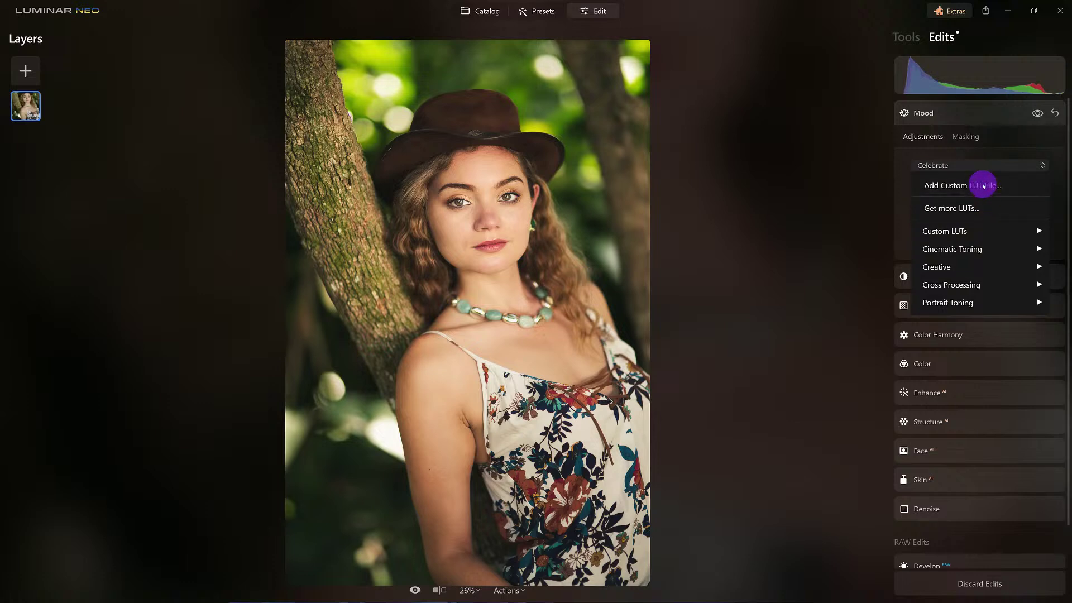
{"action": "left_click", "coordinate": [983, 186]}
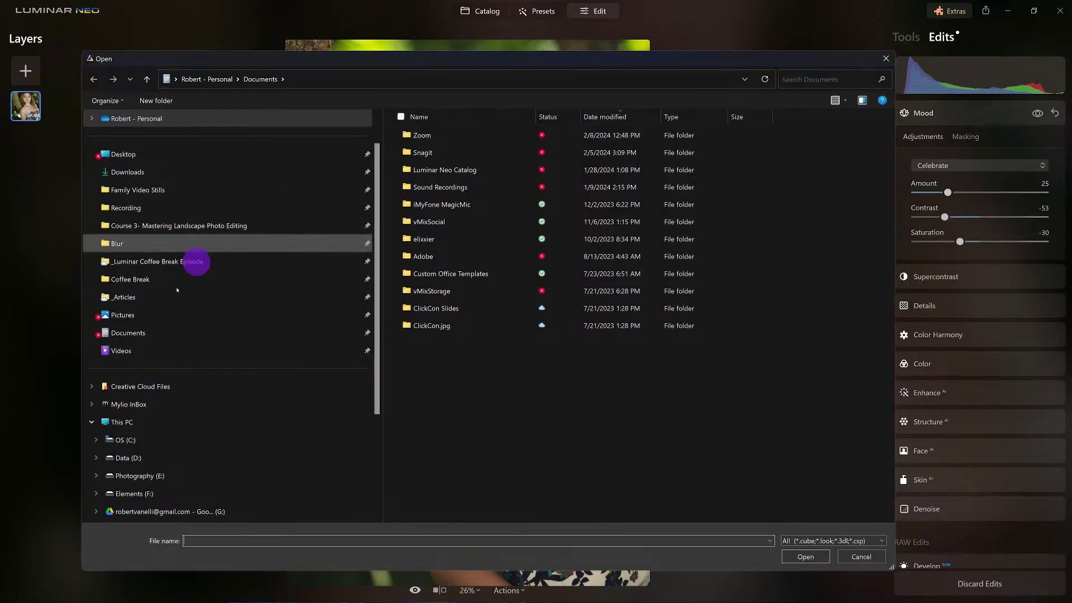
{"action": "scroll", "coordinate": [165, 312], "scroll_direction": "up", "scroll_amount": 2}
{"action": "scroll", "coordinate": [267, 311], "scroll_direction": "down", "scroll_amount": 4}
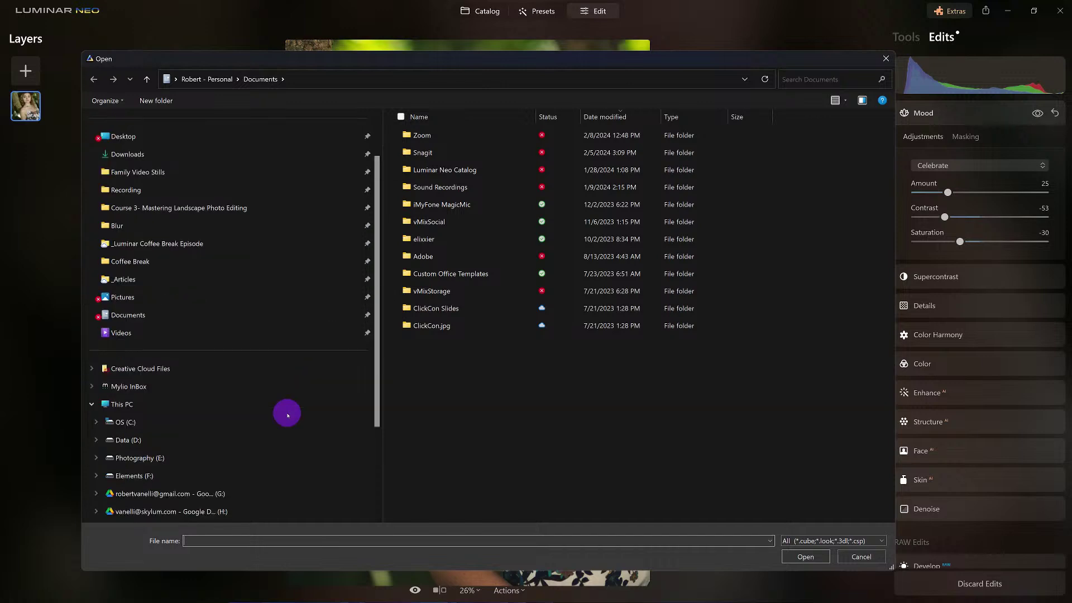
{"action": "left_click", "coordinate": [184, 438]}
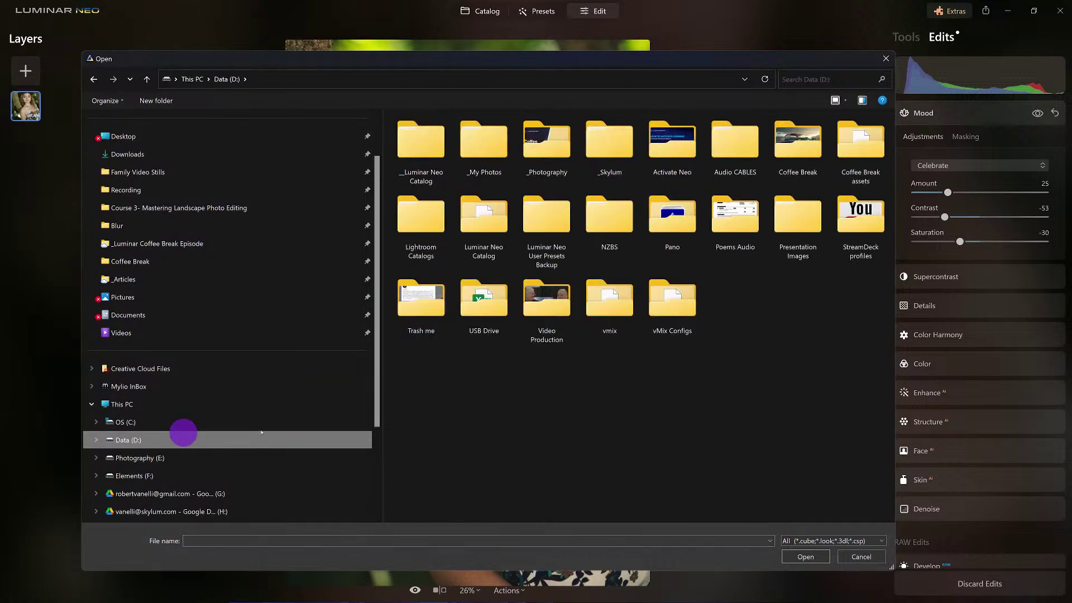
{"action": "double_click", "coordinate": [549, 152]}
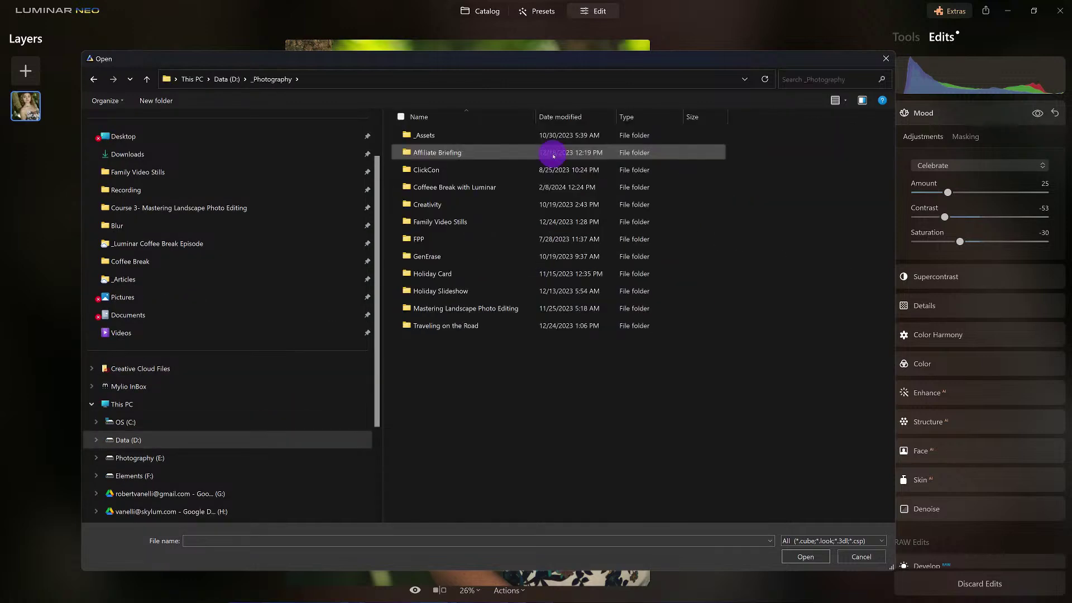
{"action": "left_click", "coordinate": [474, 135]}
{"action": "double_click", "coordinate": [474, 135]}
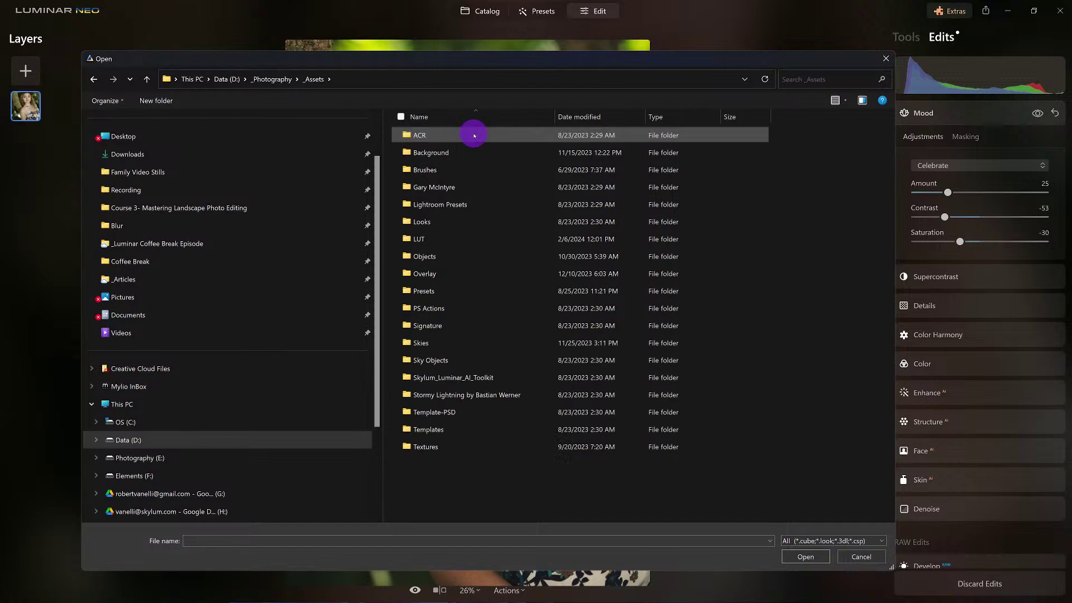
{"action": "left_click", "coordinate": [455, 239]}
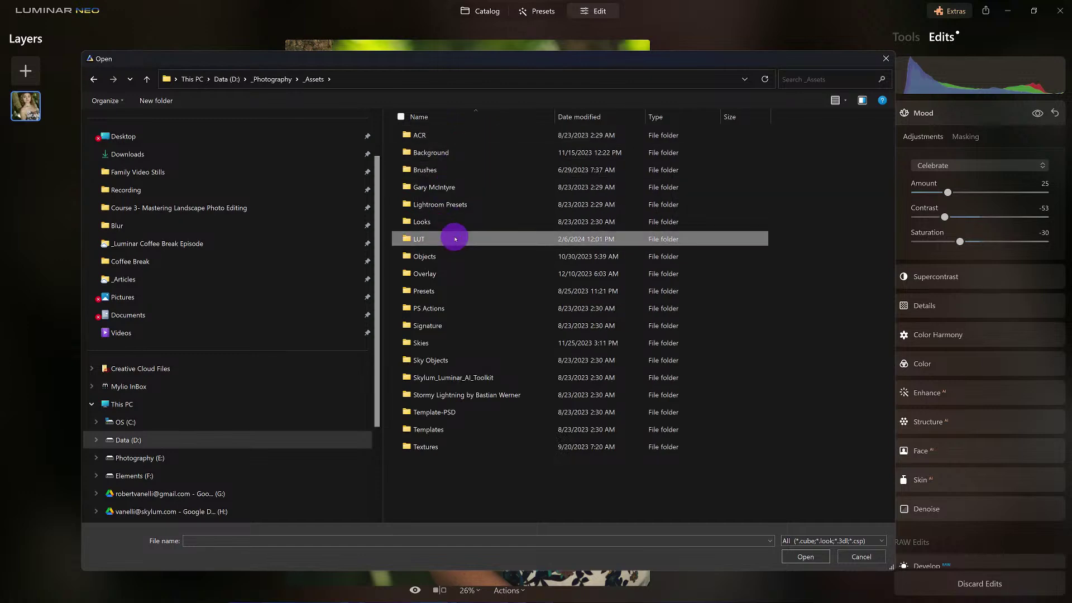
{"action": "double_click", "coordinate": [455, 239]}
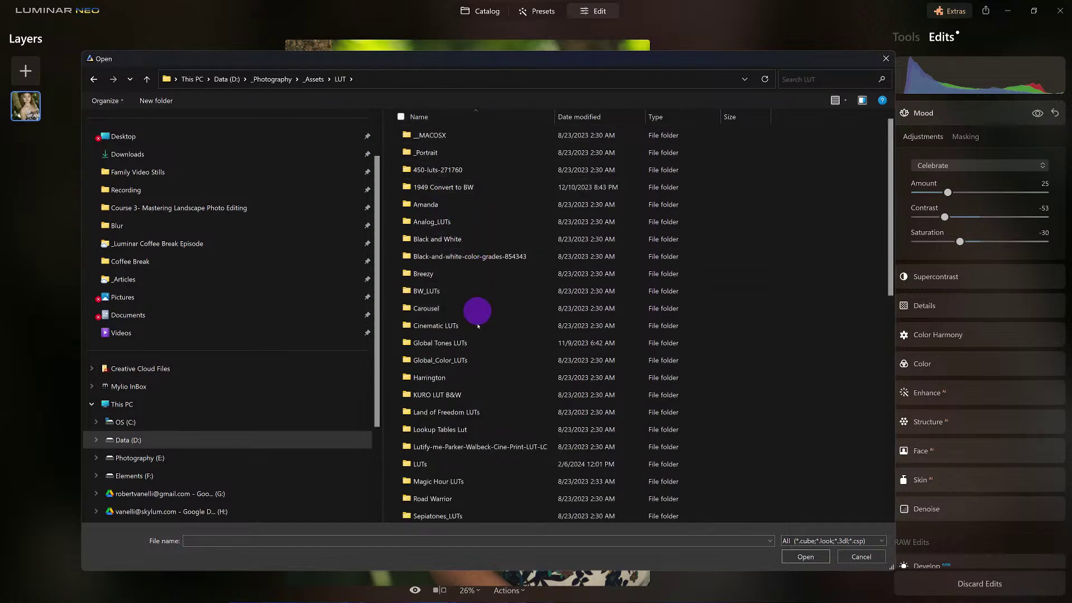
Step: Load BW Contrast 07.cube from the BW_LUTs folder as the portrait's Mood LUT
{"action": "scroll", "coordinate": [461, 480], "scroll_direction": "down", "scroll_amount": 1}
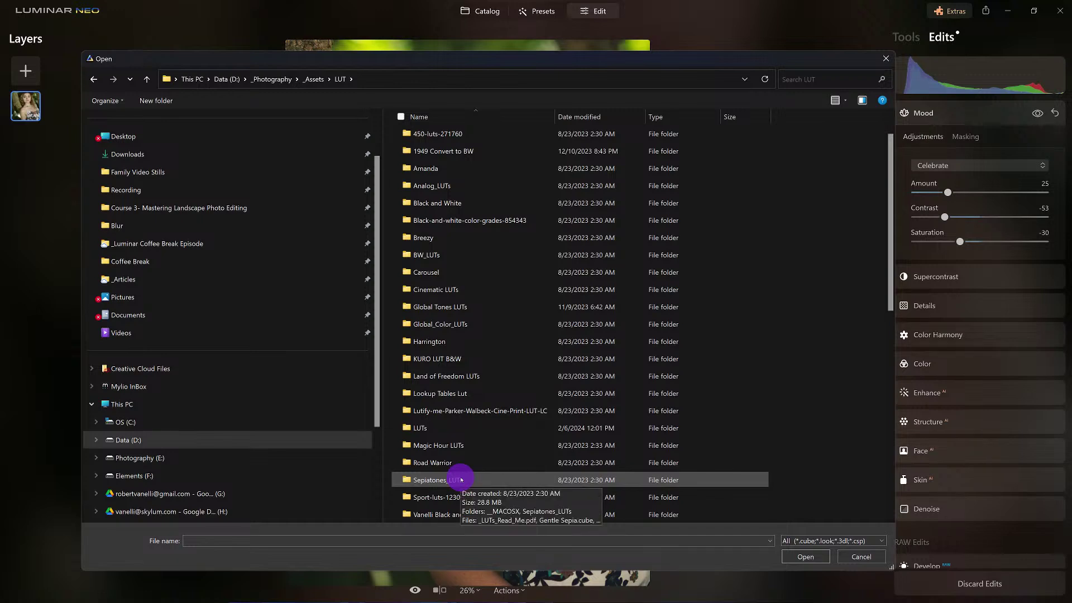
{"action": "left_click", "coordinate": [473, 253]}
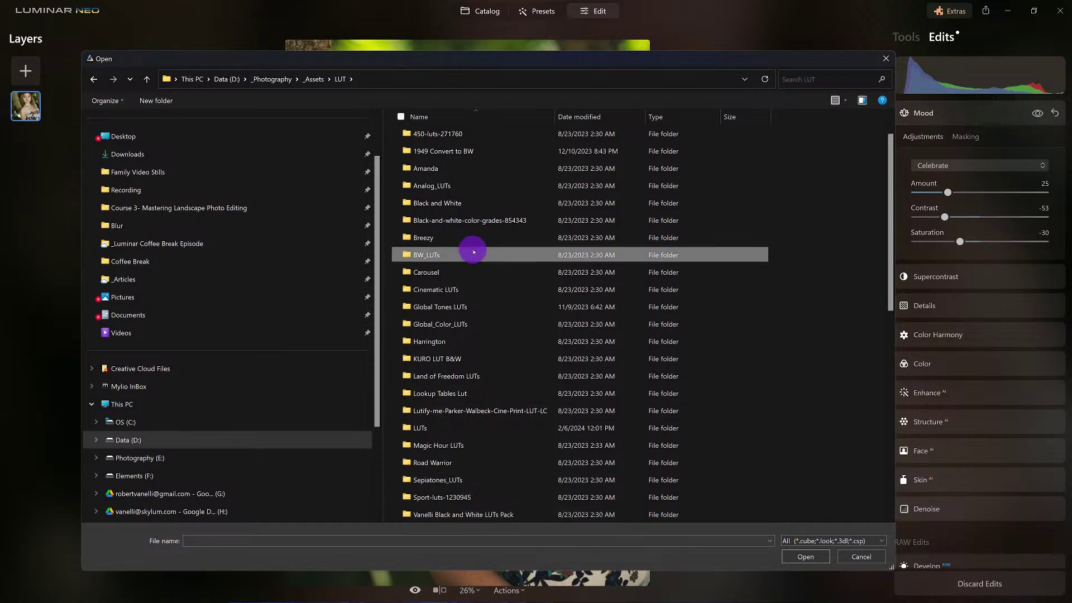
{"action": "double_click", "coordinate": [474, 252]}
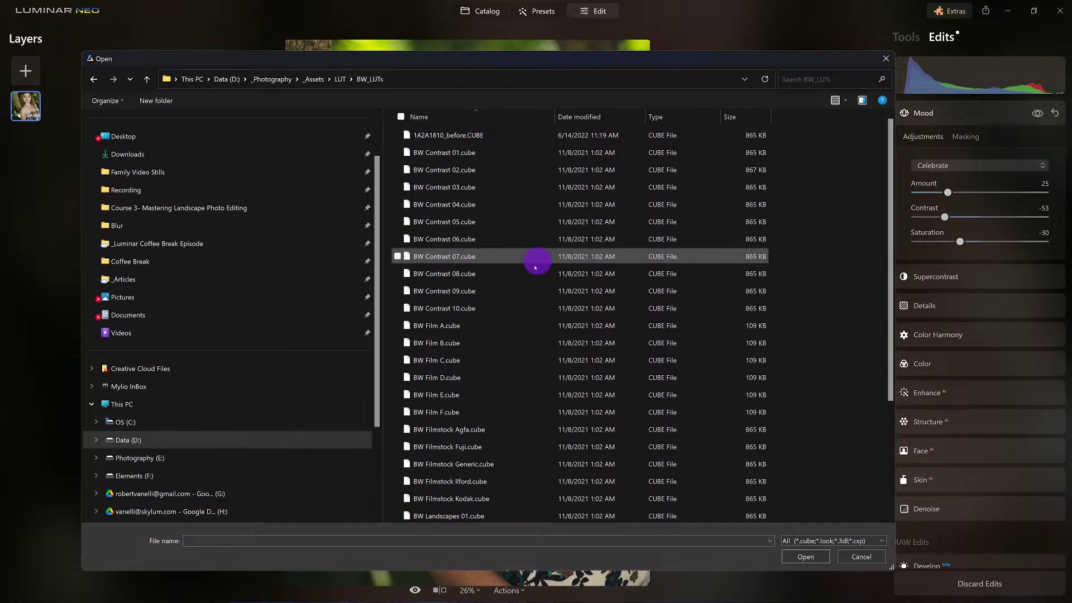
{"action": "left_click", "coordinate": [485, 254]}
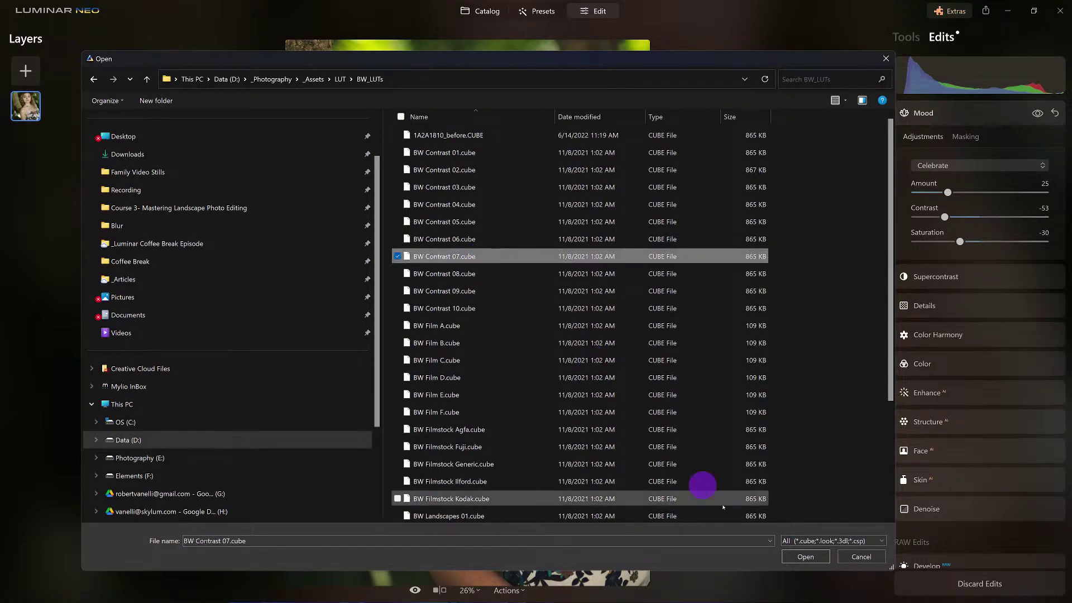
{"action": "left_click", "coordinate": [813, 556]}
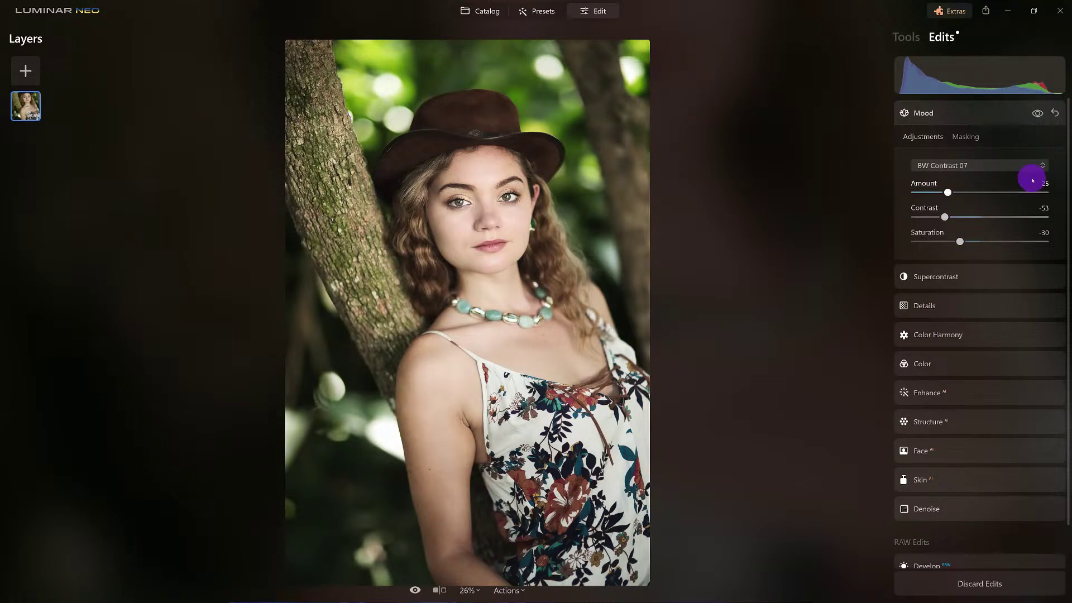
Step: Set the Mood adjustment's Amount to 100, Contrast to 30 and Saturation to -57
{"action": "left_click_drag", "start_coordinate": [969, 196], "coordinate": [1055, 193]}
{"action": "left_click_drag", "start_coordinate": [945, 217], "coordinate": [943, 245]}
{"action": "mouse_move", "coordinate": [1044, 192]}
{"action": "left_mouse_down"}
{"action": "mouse_move", "coordinate": [1012, 199]}
{"action": "mouse_move", "coordinate": [1059, 196]}
{"action": "left_mouse_up"}
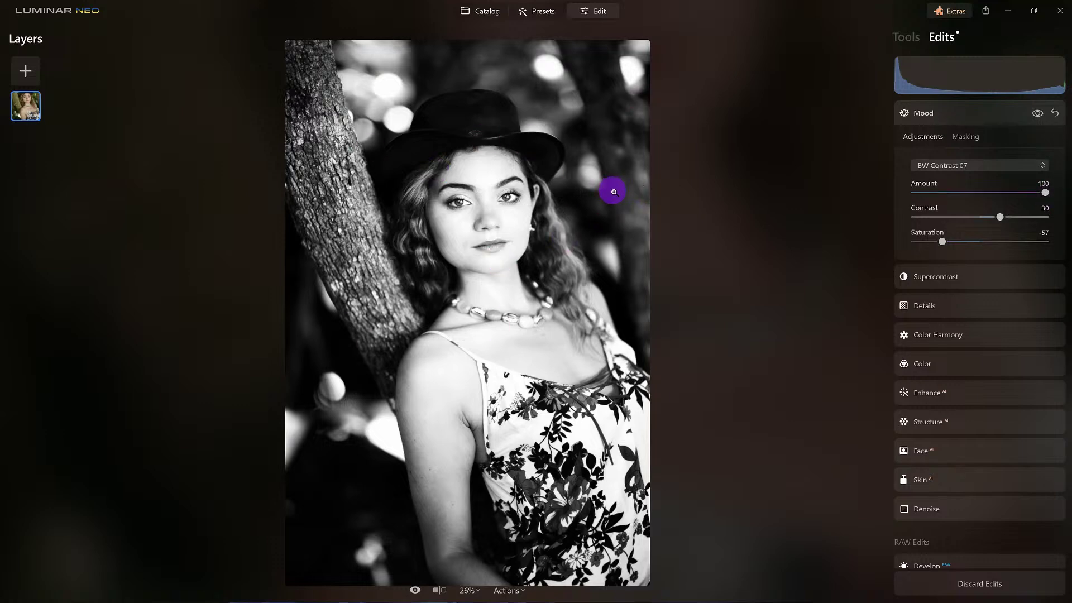
Step: Switch Mood to the custom LUT Annie Leibovitz LUT #4 - Fine Art and compare the portrait with its unedited original
{"action": "left_click", "coordinate": [942, 167]}
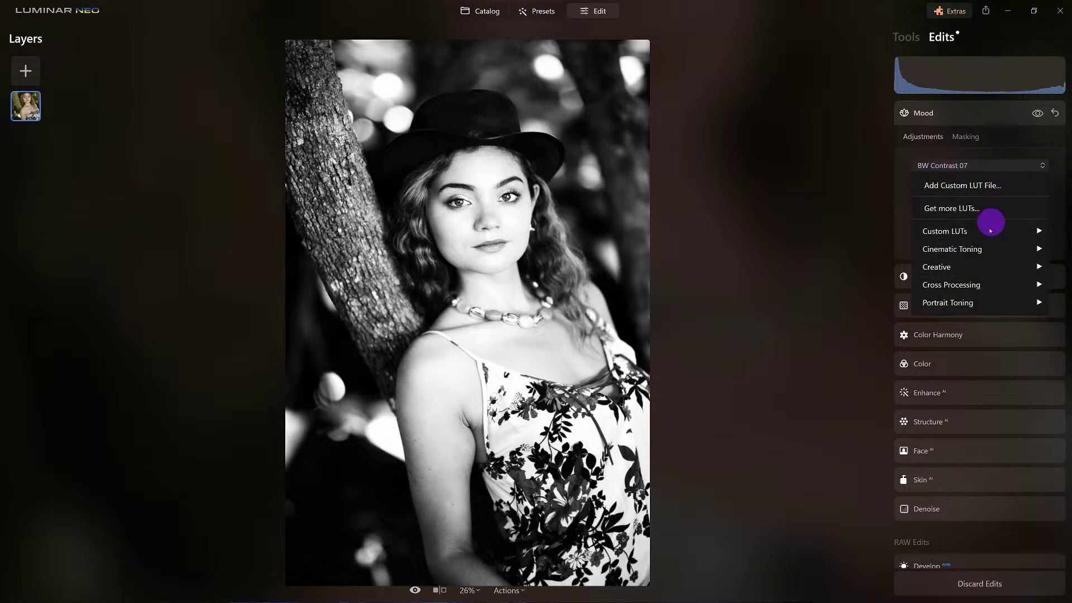
{"action": "mouse_move", "coordinate": [990, 230]}
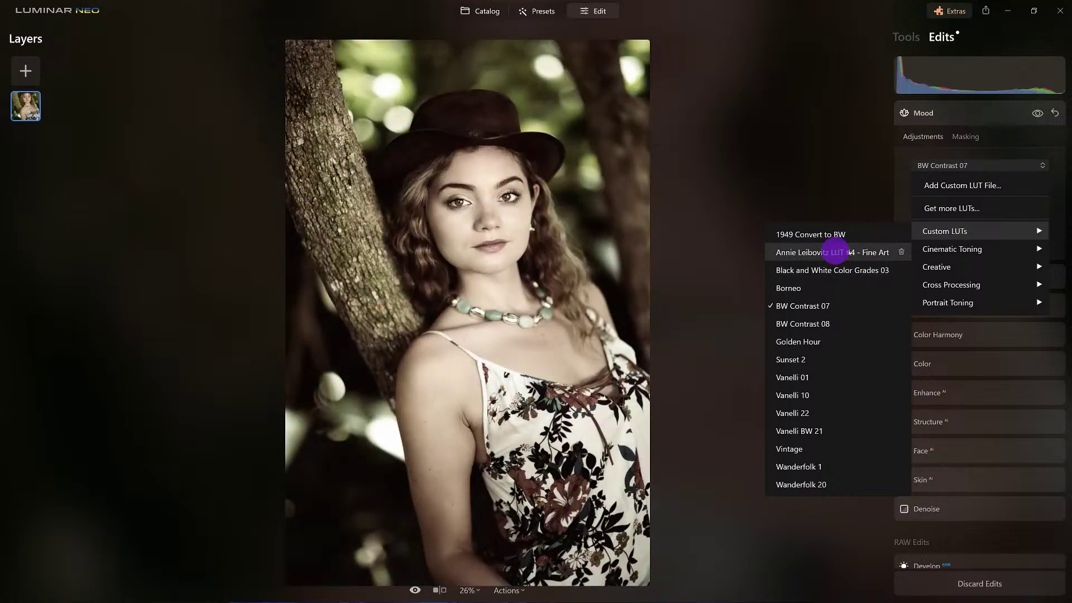
{"action": "left_click", "coordinate": [799, 252]}
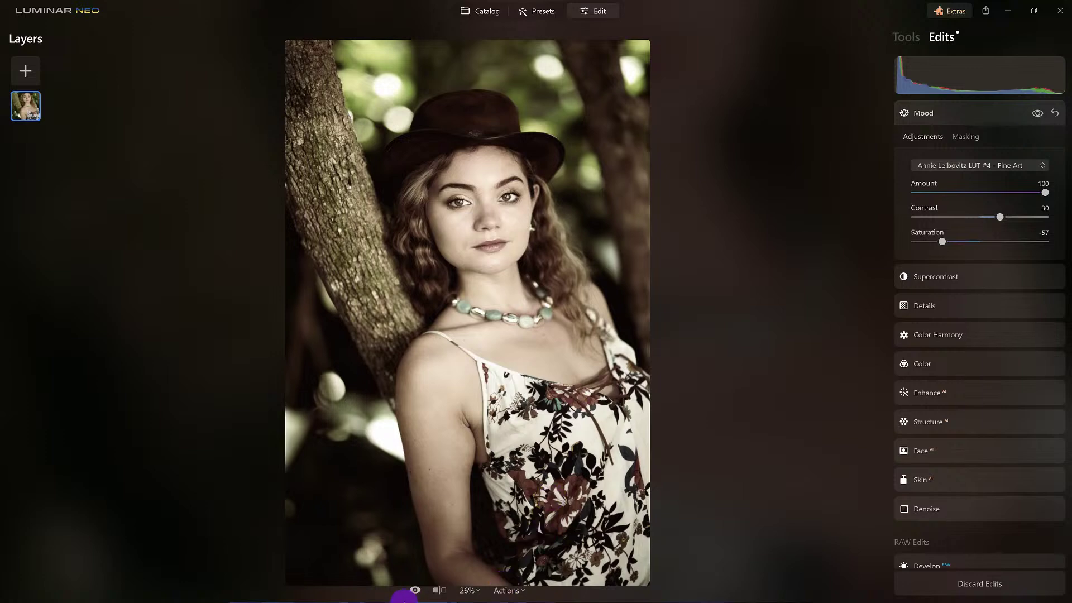
{"action": "left_click", "coordinate": [415, 590]}
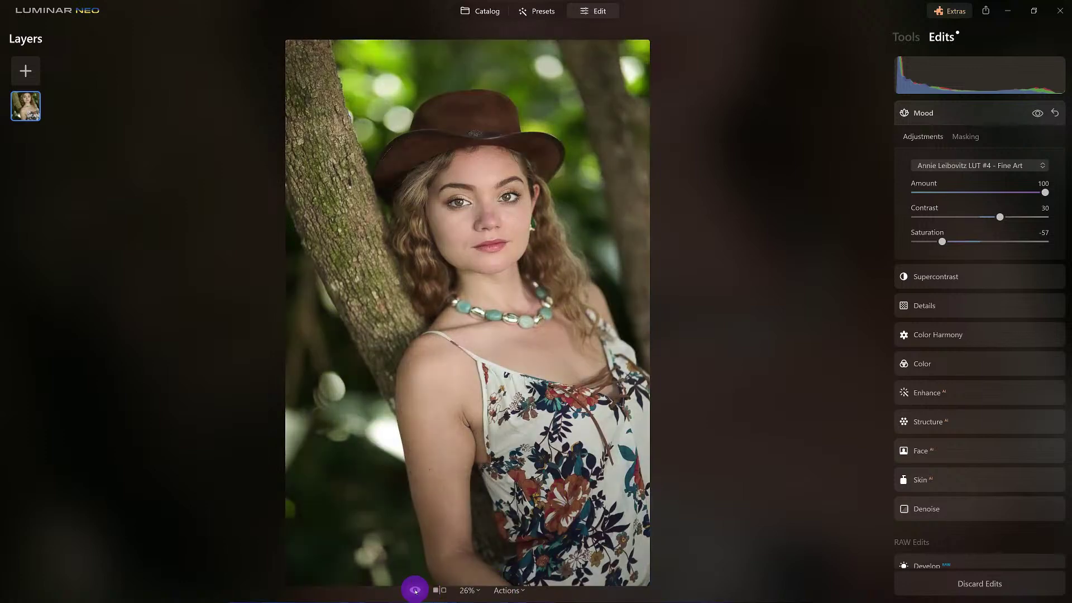
{"action": "left_click", "coordinate": [415, 591]}
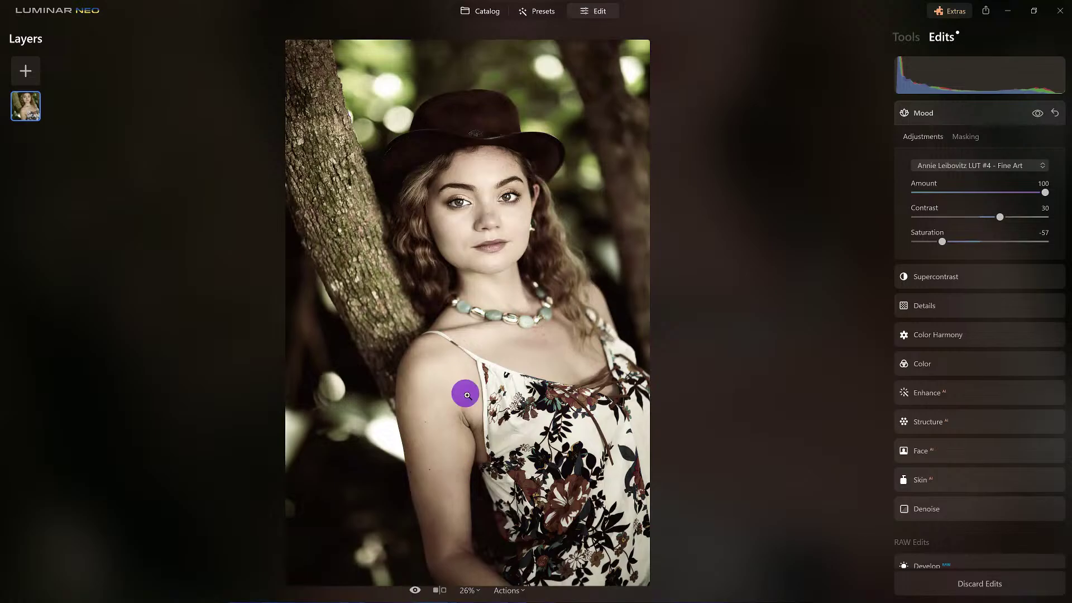